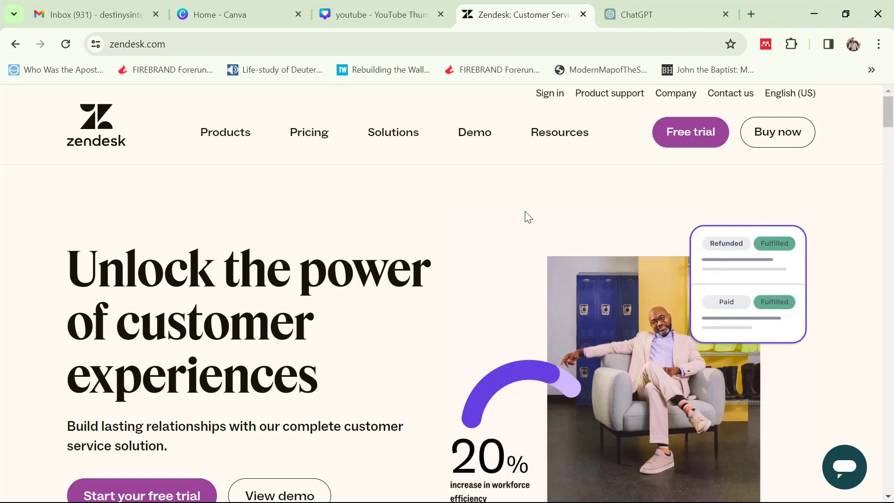
Sign in to the collinsint Zendesk account with the prefilled email and password.
mouse_move(547, 117)
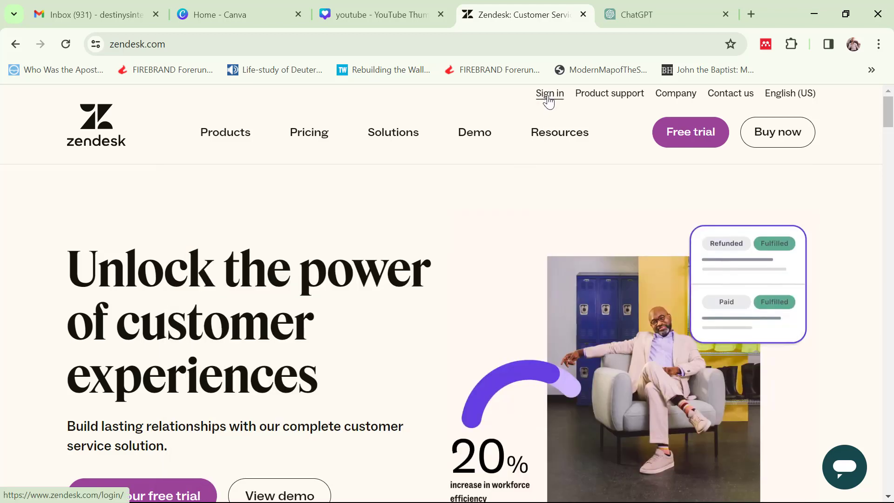
left_click(549, 96)
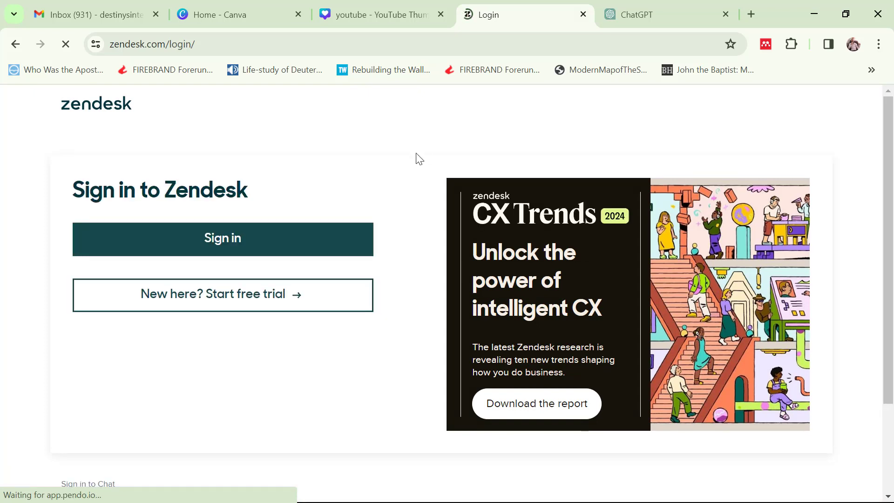
left_click(189, 246)
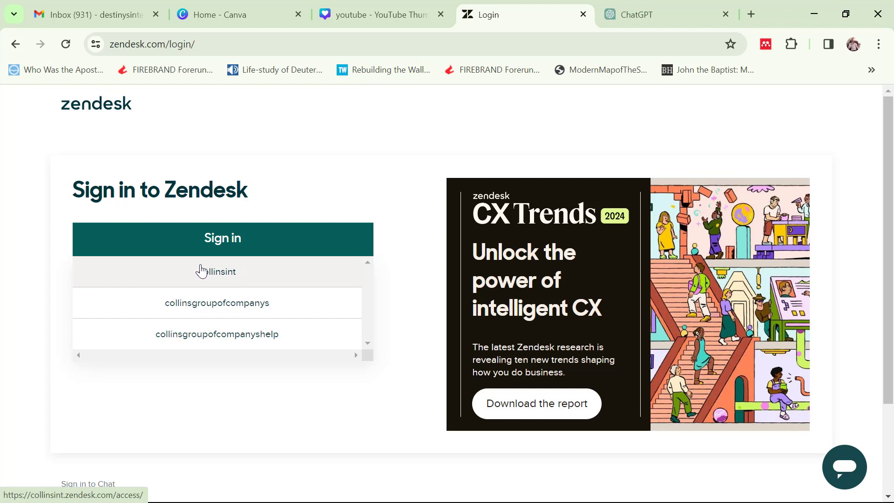
left_click(223, 276)
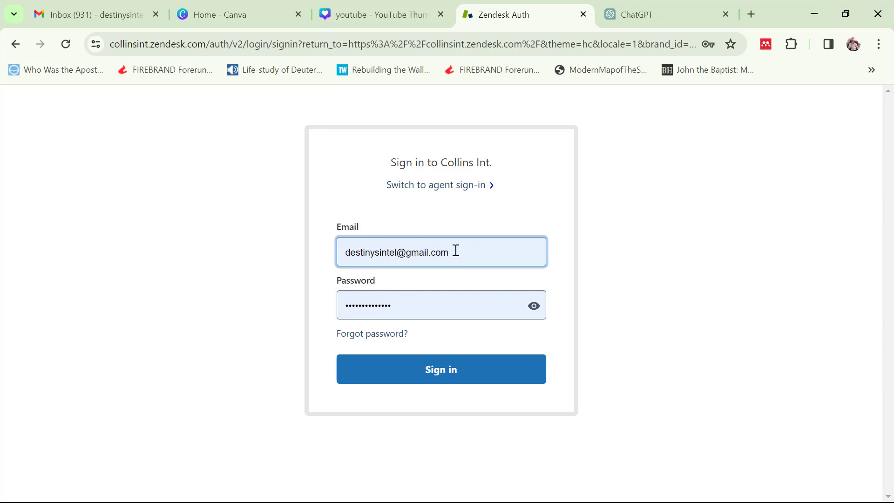
left_click(405, 372)
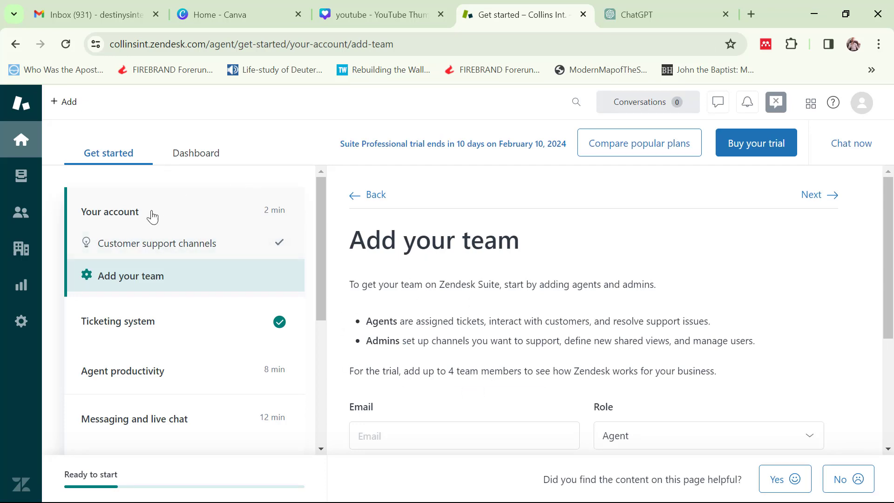
Look over the ticket dashboard and the role options for the first team member on the Add your team page.
left_click(199, 158)
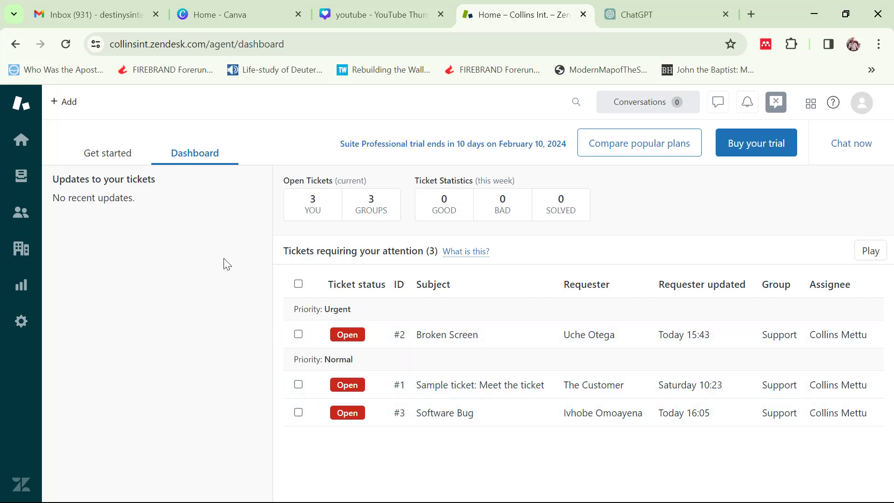
left_click(118, 159)
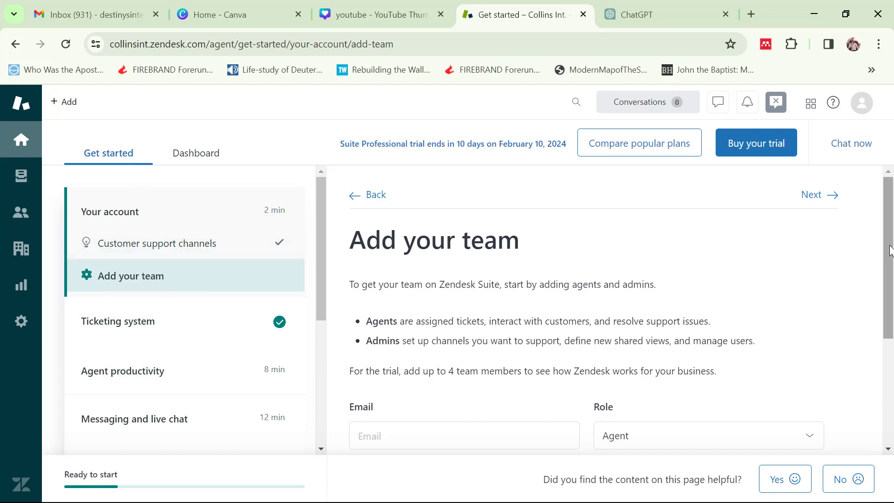
left_click_drag(889, 250, 893, 329)
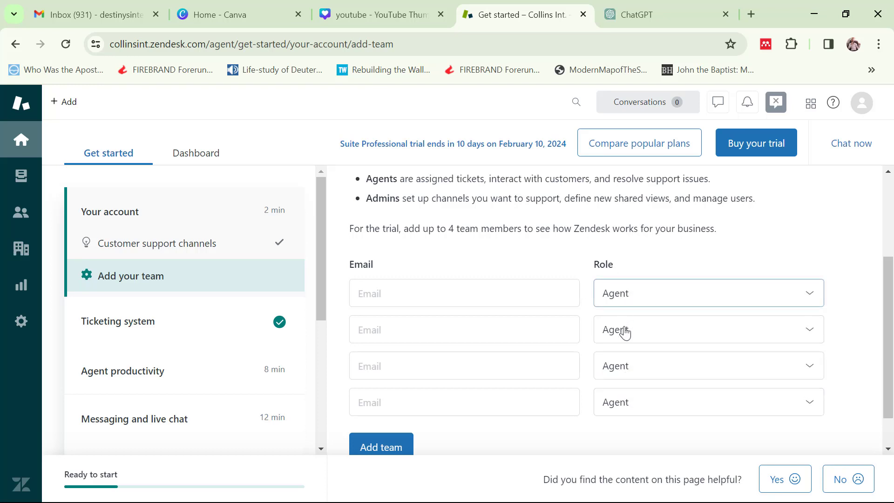
left_click(648, 298)
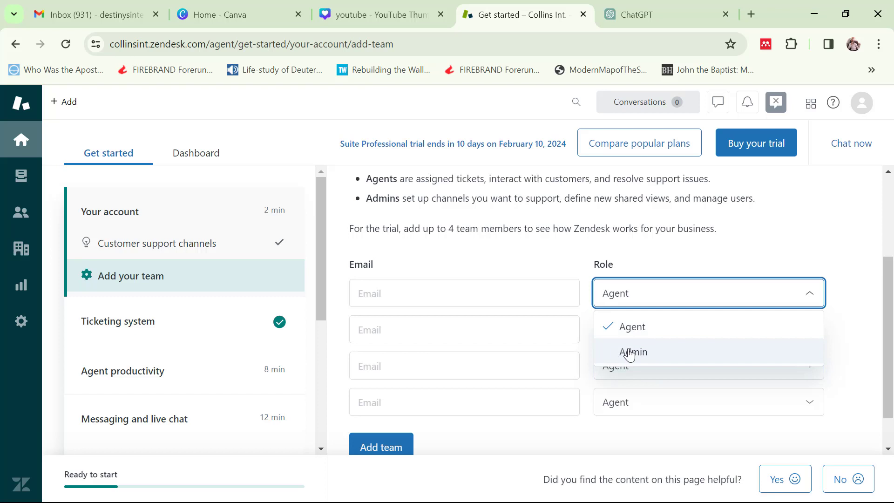
left_click(554, 259)
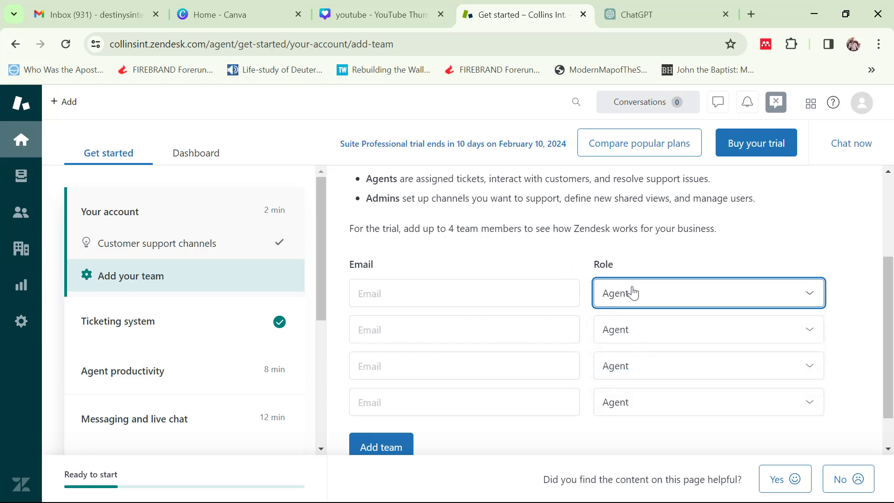
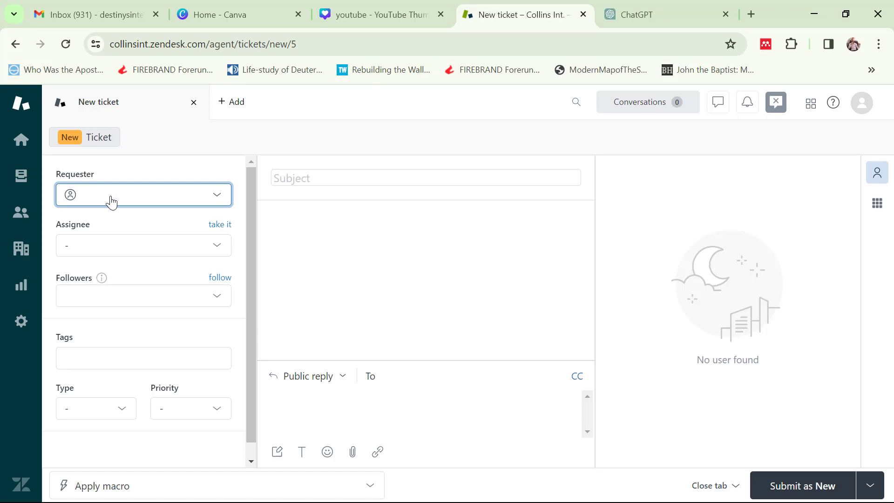
Examine the user types and staff roles in the new ticket's Add new user form, and close it without adding anyone.
left_click(111, 202)
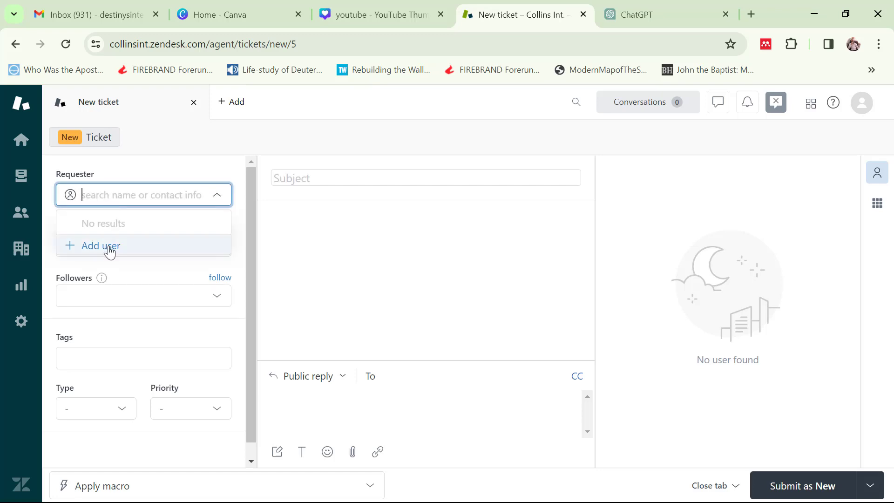
key("Escape")
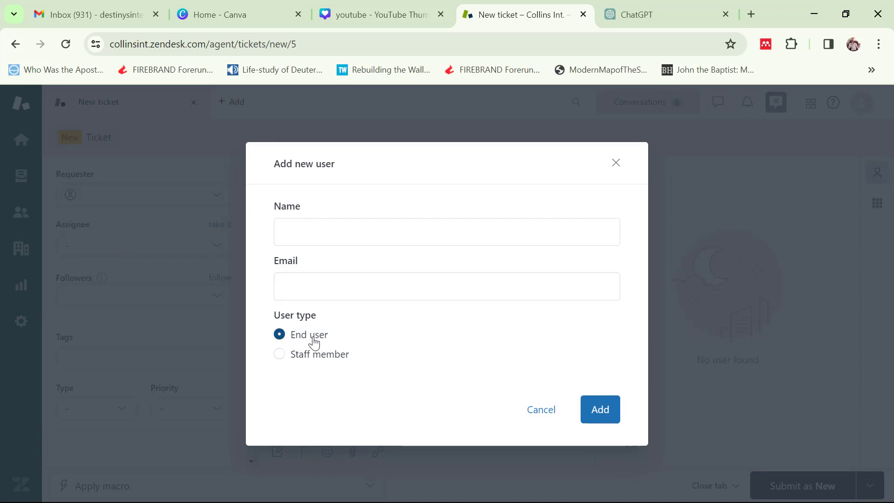
left_click(293, 359)
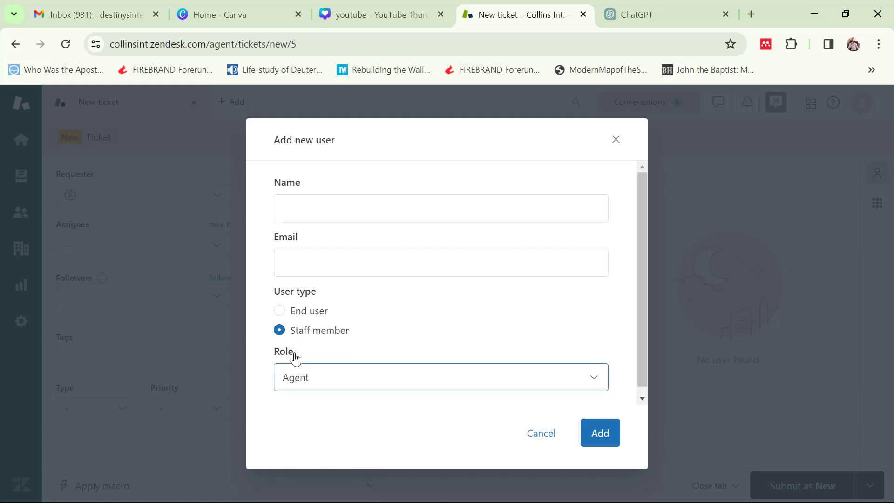
left_click(331, 384)
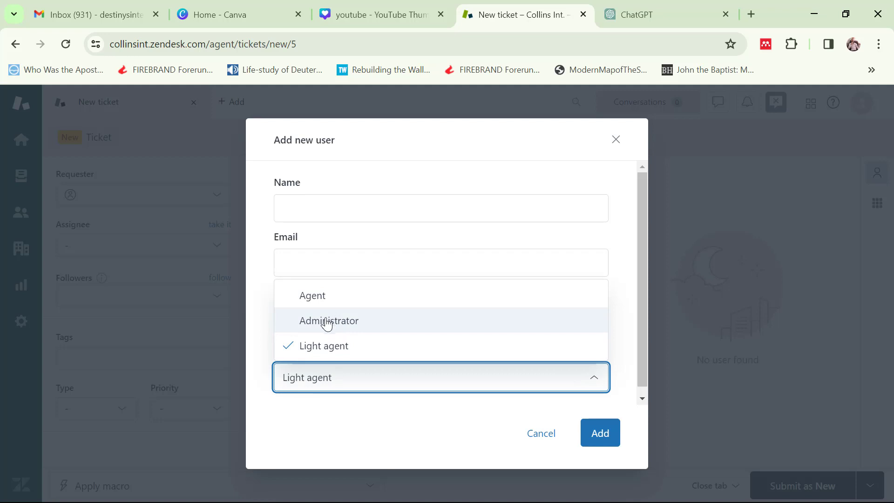
left_click(630, 289)
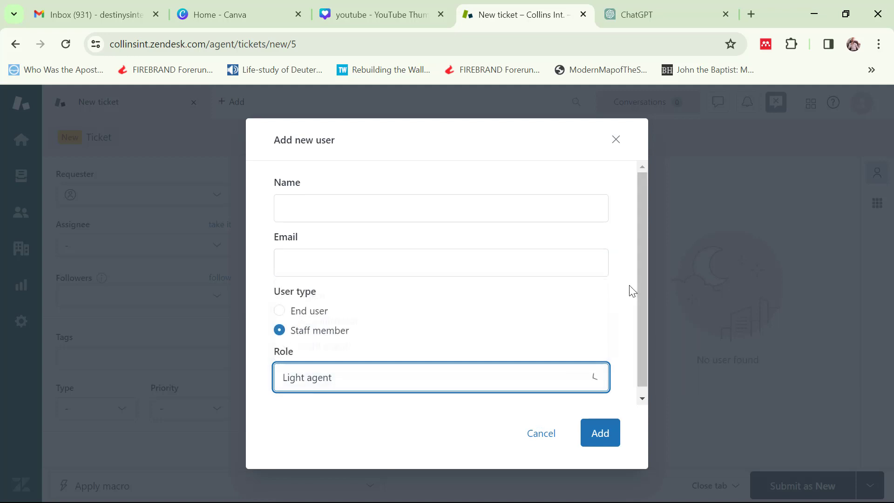
left_click(302, 311)
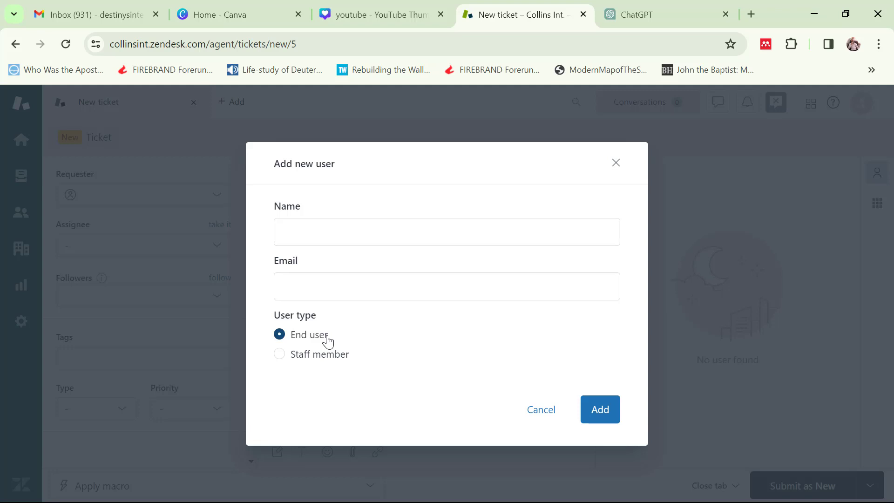
left_click(616, 163)
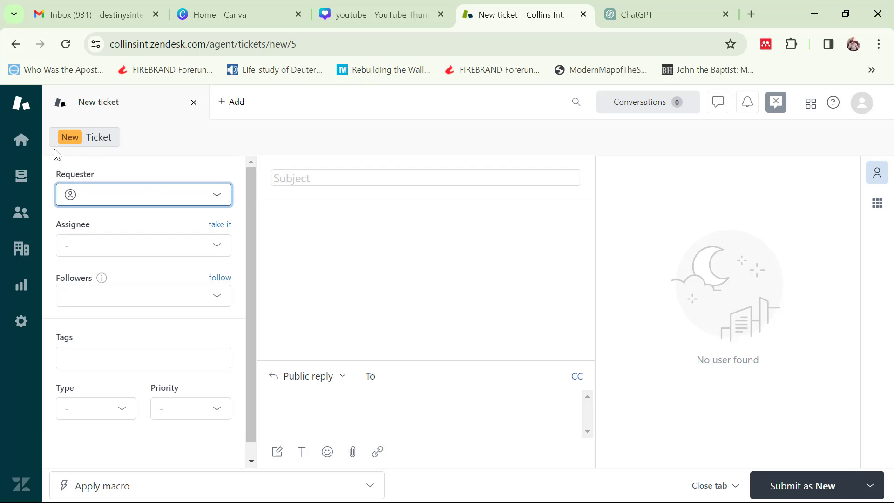
Add two team members with the Agent role by entering their email addresses on the Add your team page.
left_click(21, 141)
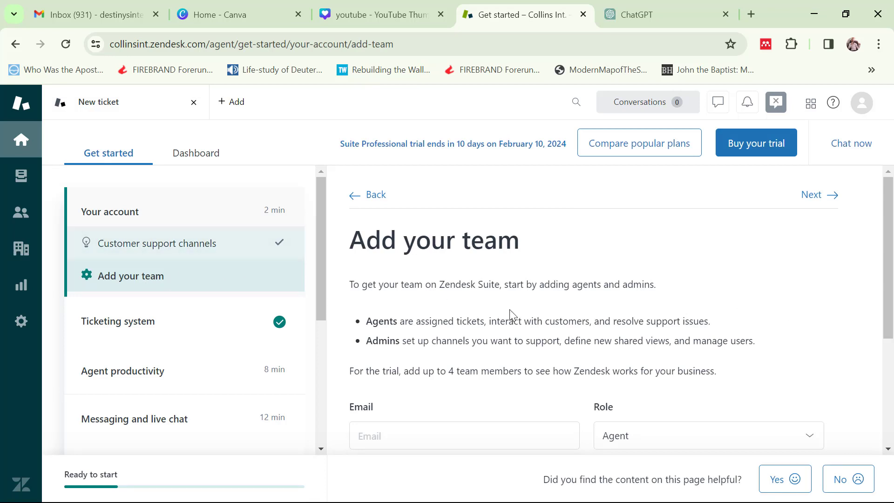
left_click_drag(890, 231, 889, 306)
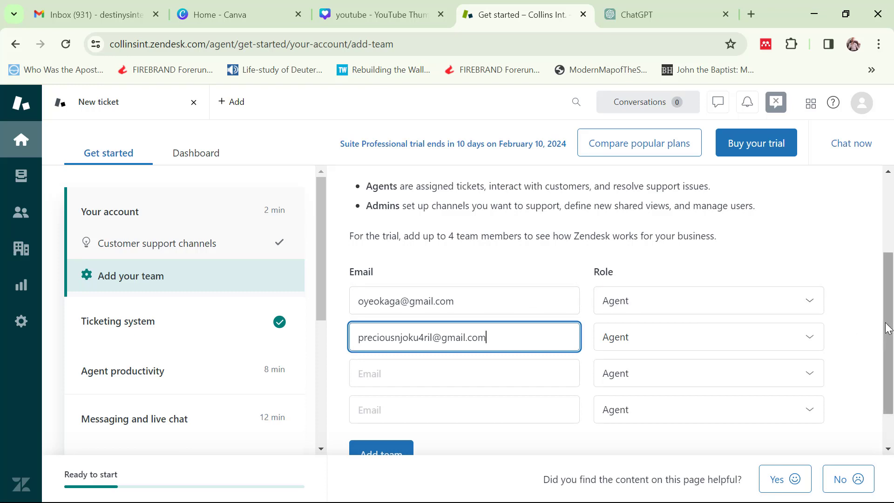
scroll(888, 328, "down", 1)
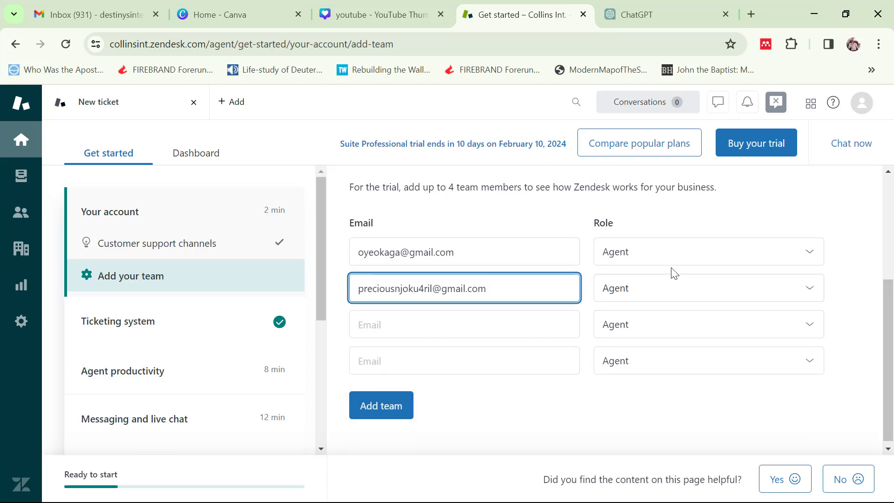
left_click(383, 410)
left_click(381, 413)
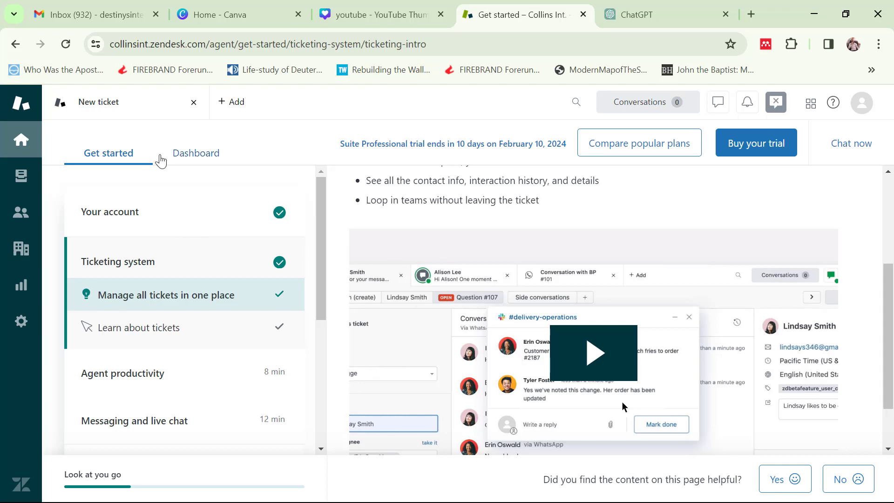
Close the draft ticket, check the options for adding new items, and show the Your unsolved tickets view.
left_click(193, 102)
left_click(64, 102)
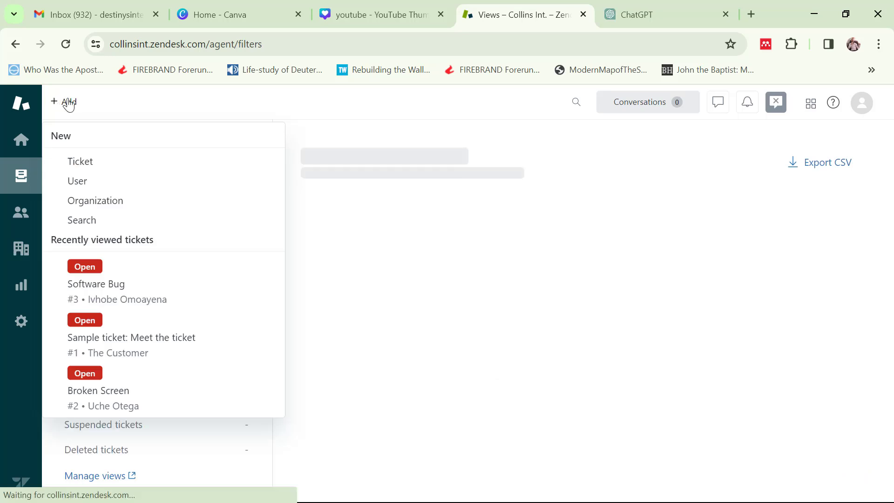
left_click(65, 103)
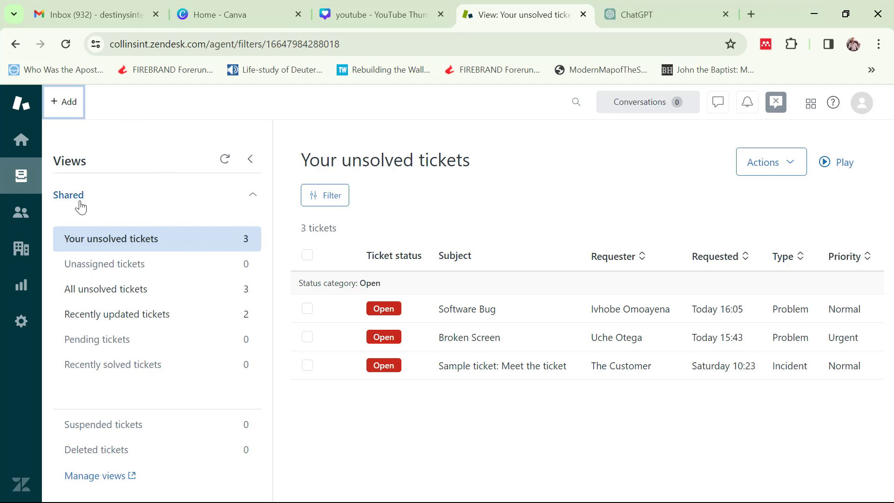
left_click(17, 173)
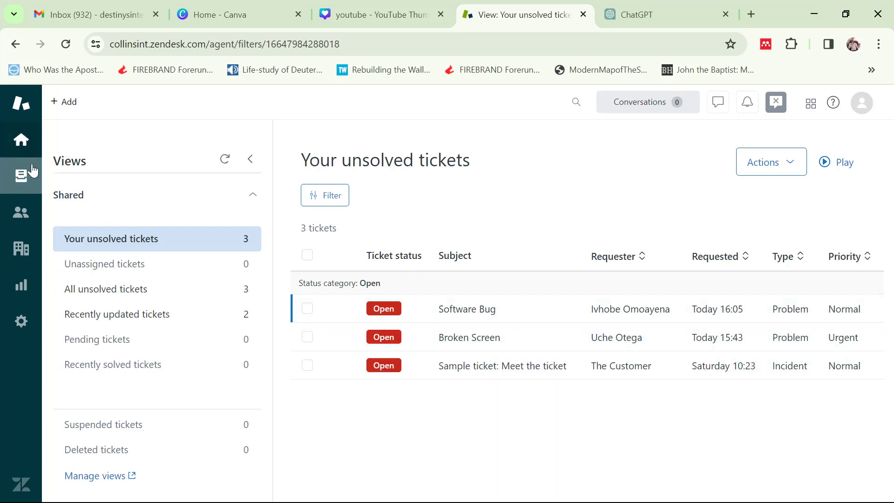
Play through the dashboard's tickets requiring attention, skipping past Broken Screen and Sample ticket: Meet the ticket to Software Bug.
left_click(21, 142)
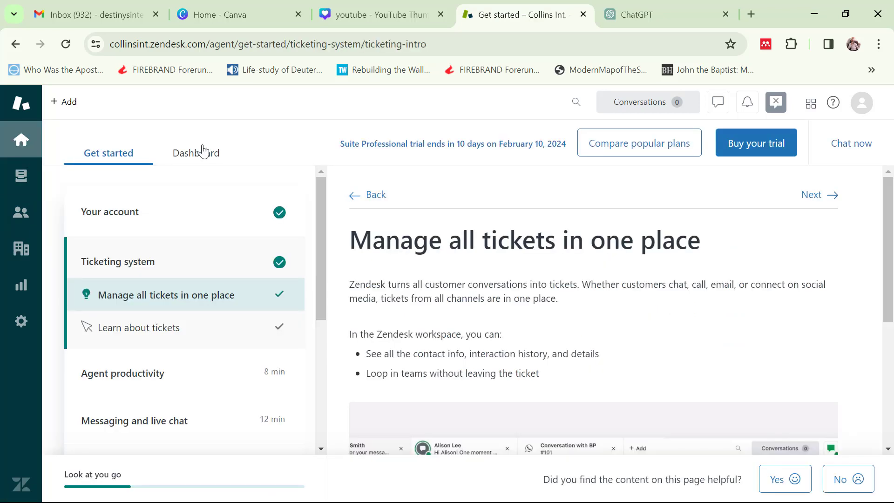
left_click(199, 154)
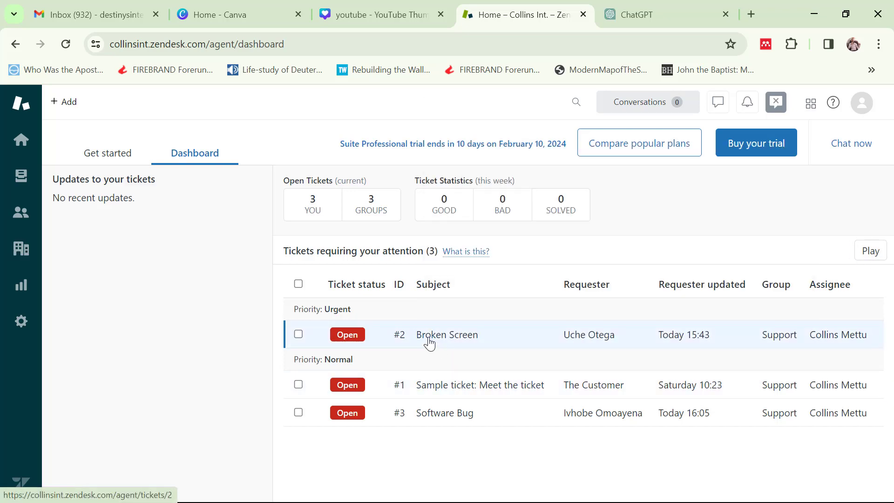
mouse_move(433, 338)
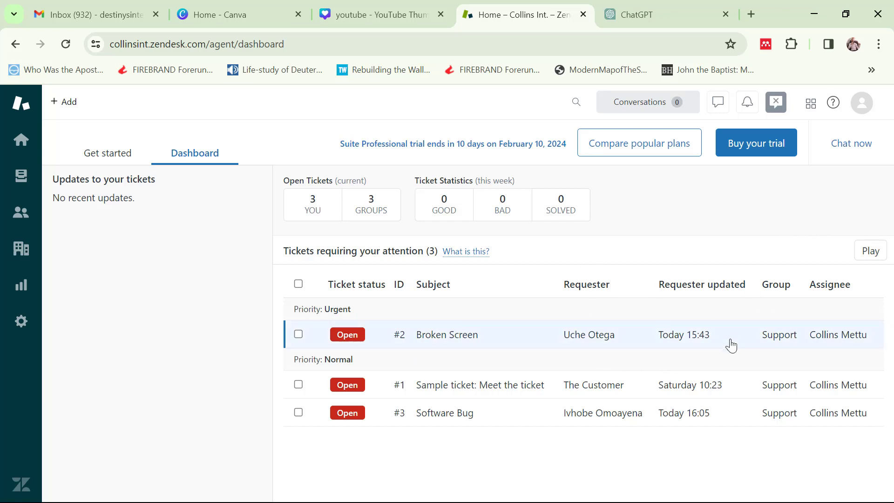
left_click(871, 253)
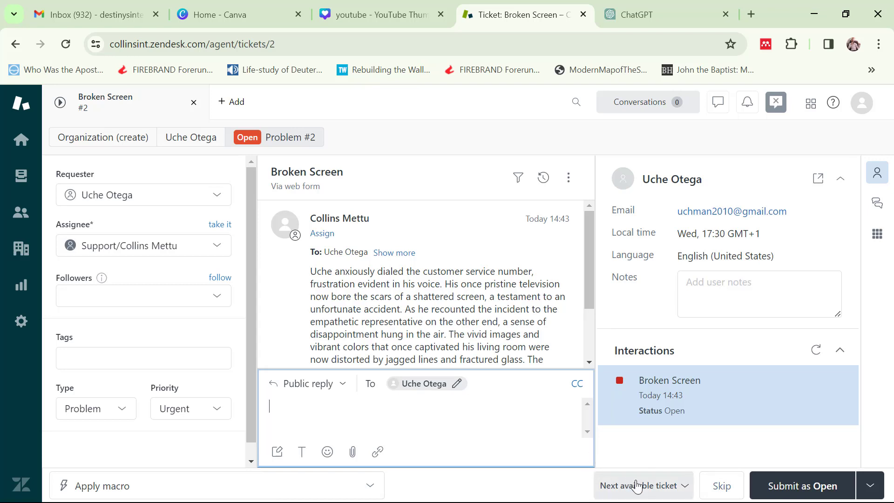
left_click(720, 492)
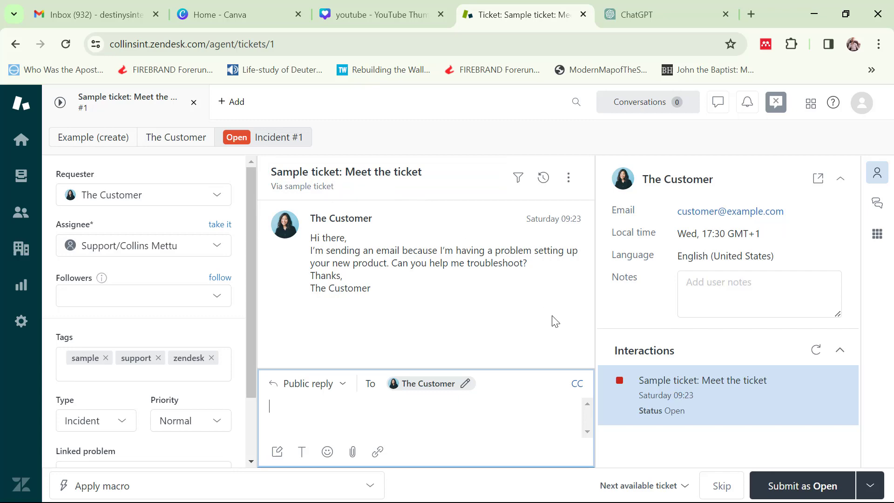
left_click(722, 495)
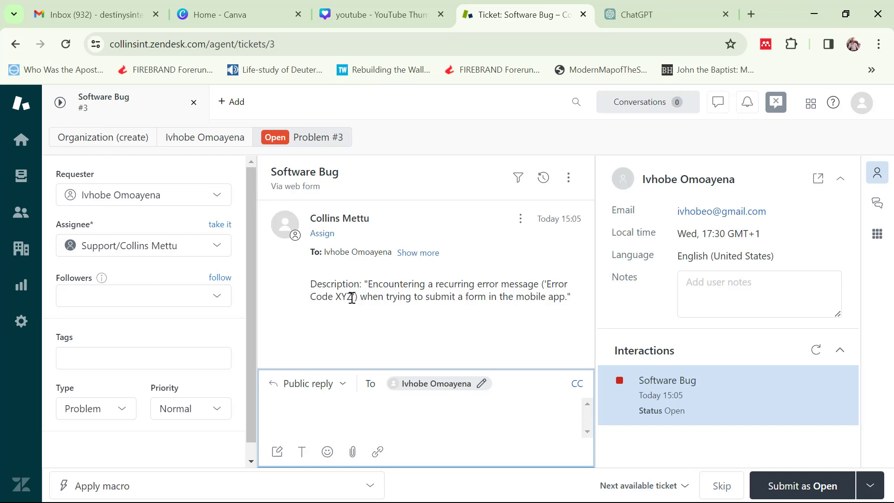
Open Sample ticket: Meet the ticket from the dashboard to read it, and return to the home page.
left_click(27, 147)
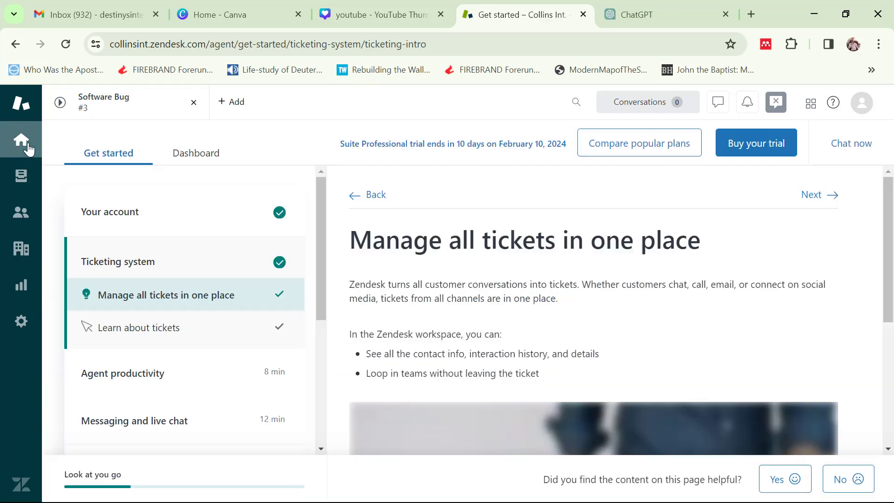
left_click(197, 159)
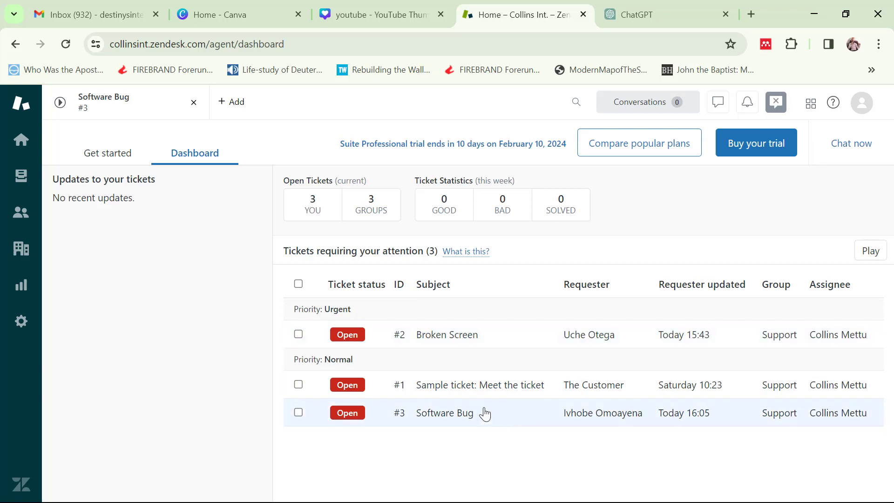
left_click(502, 393)
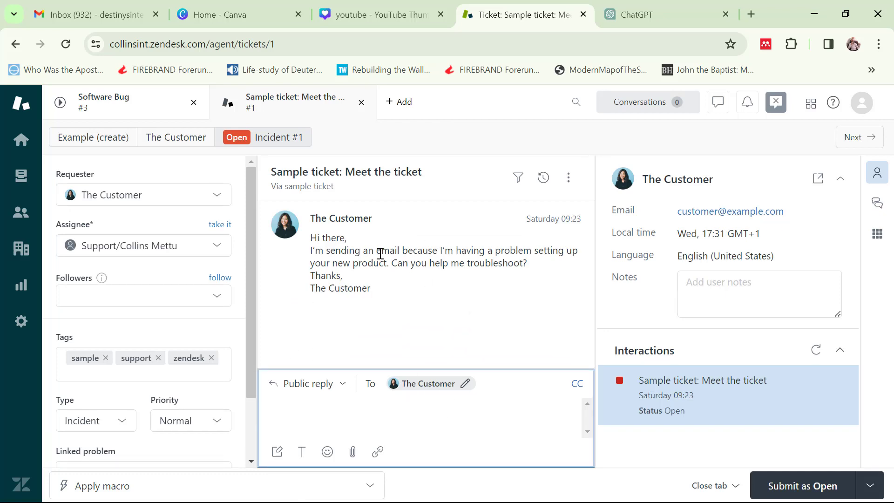
left_click(20, 141)
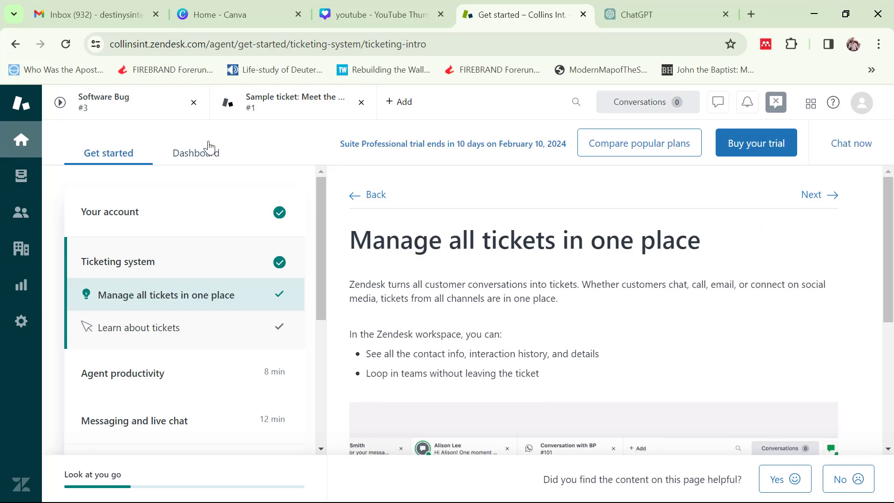
Preview the two open tickets, Software Bug and Sample ticket: Meet the ticket, and close both of them.
mouse_move(246, 116)
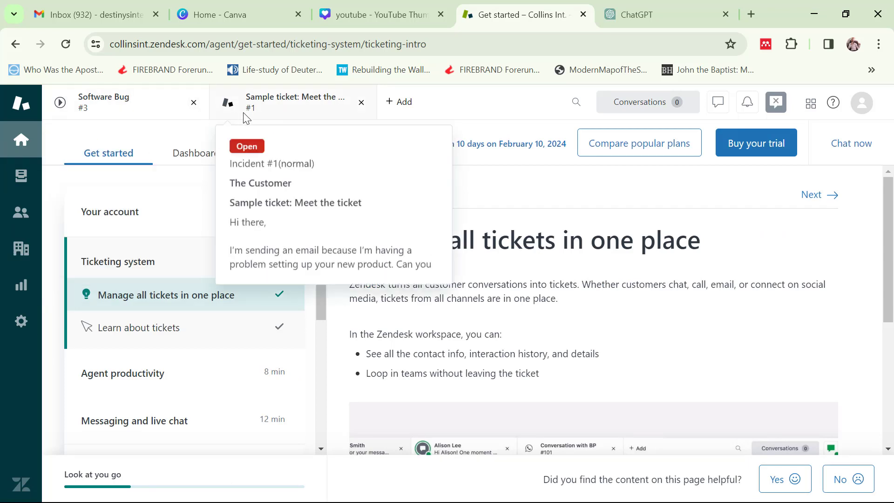
mouse_move(148, 111)
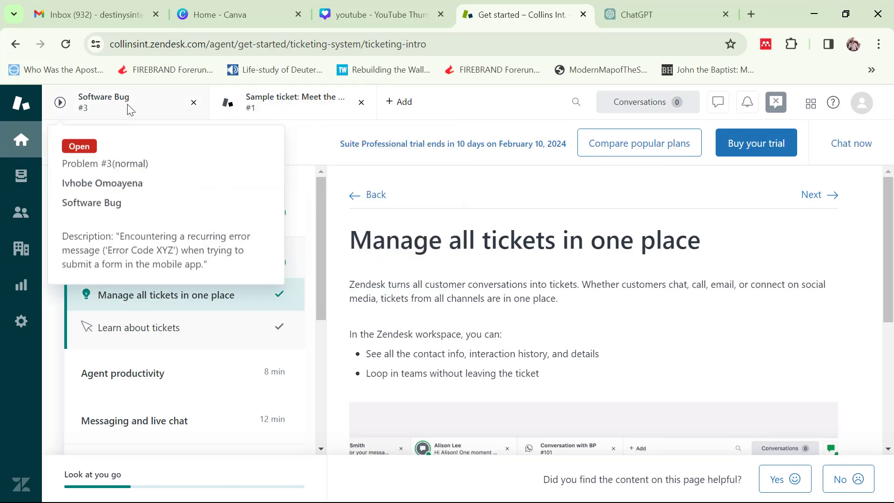
mouse_move(279, 111)
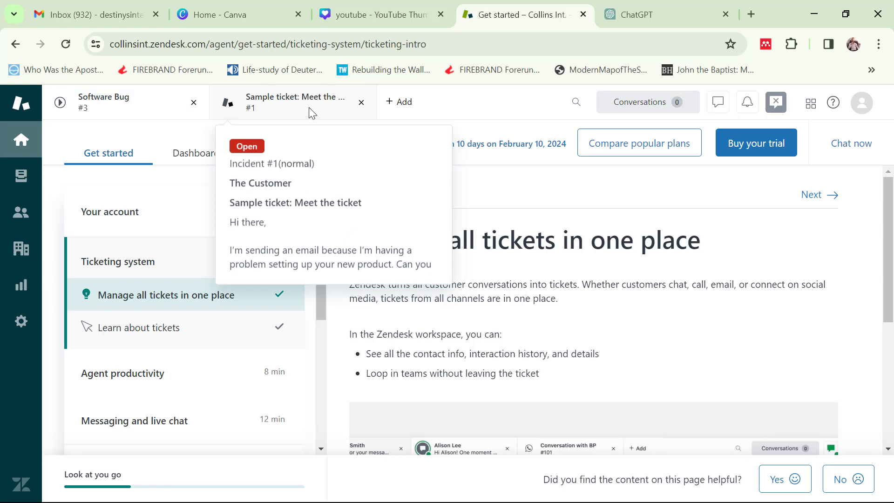
left_click(362, 103)
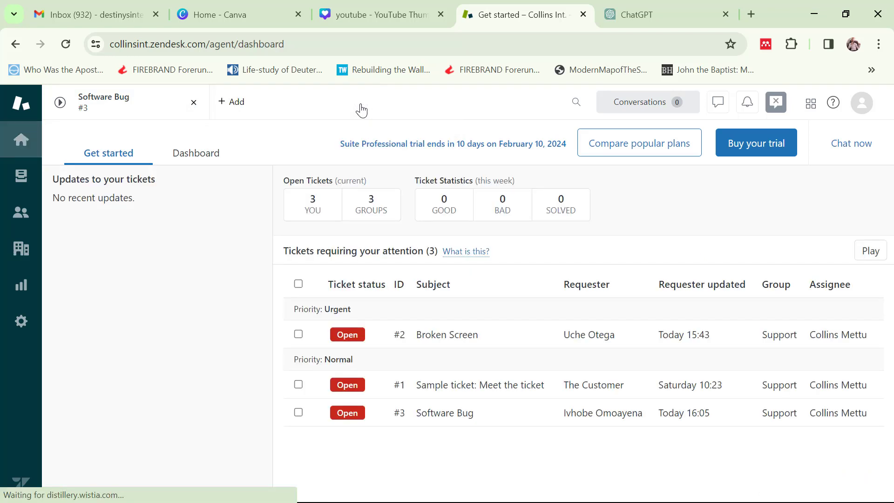
left_click(193, 103)
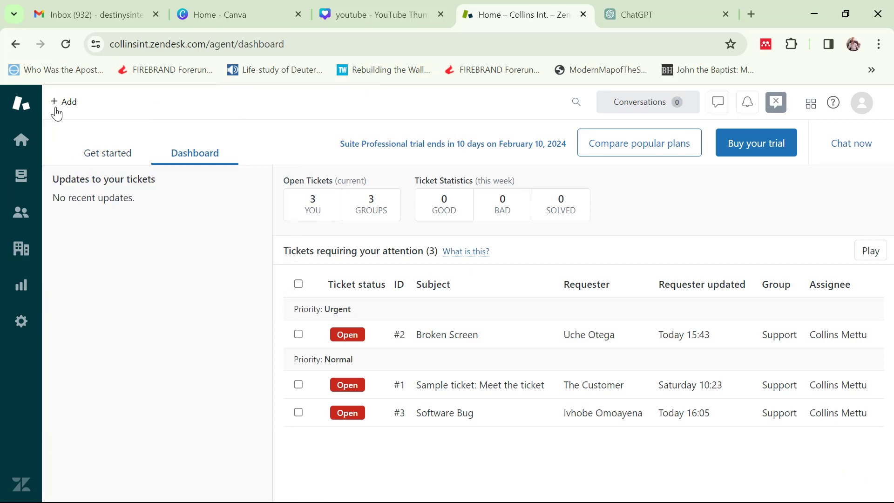
Start a new ticket and add a new end user as its requester, entering the customer's full name and email address.
mouse_move(58, 111)
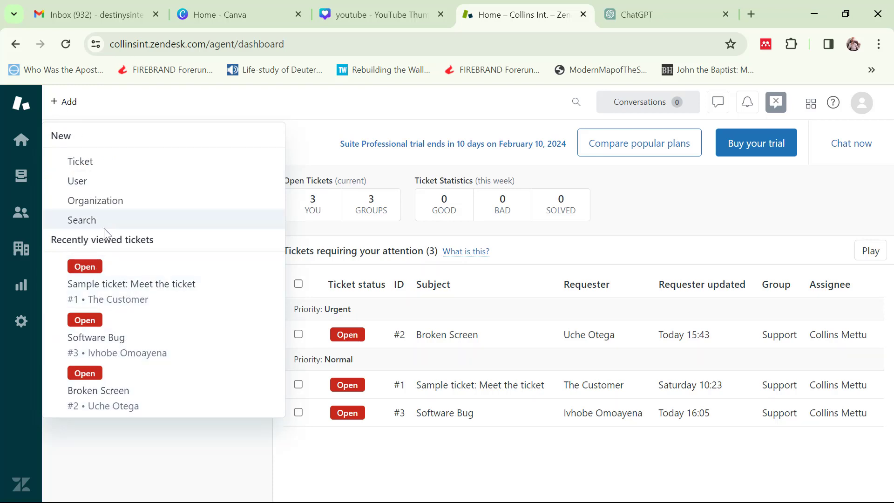
left_click(82, 167)
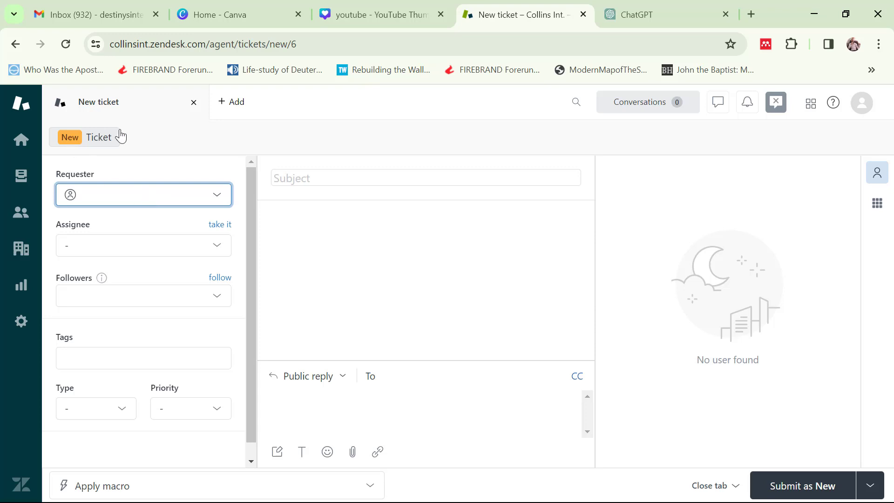
left_click(123, 200)
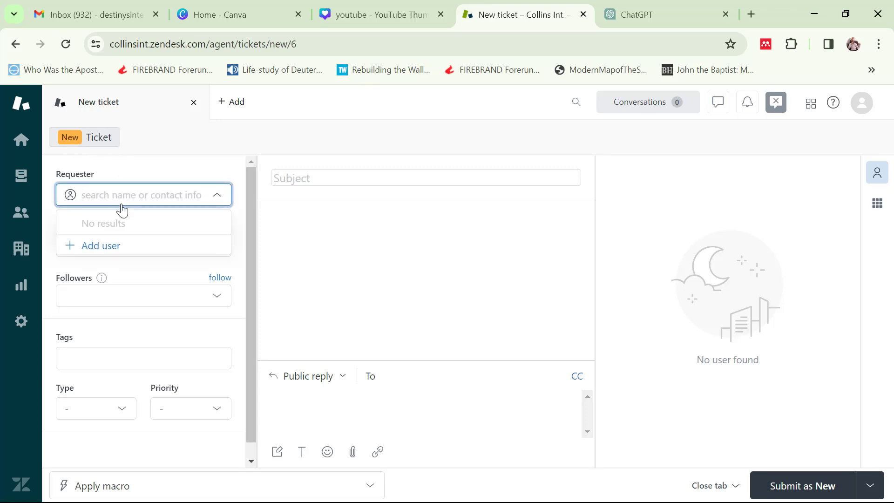
left_click(122, 252)
left_click(320, 237)
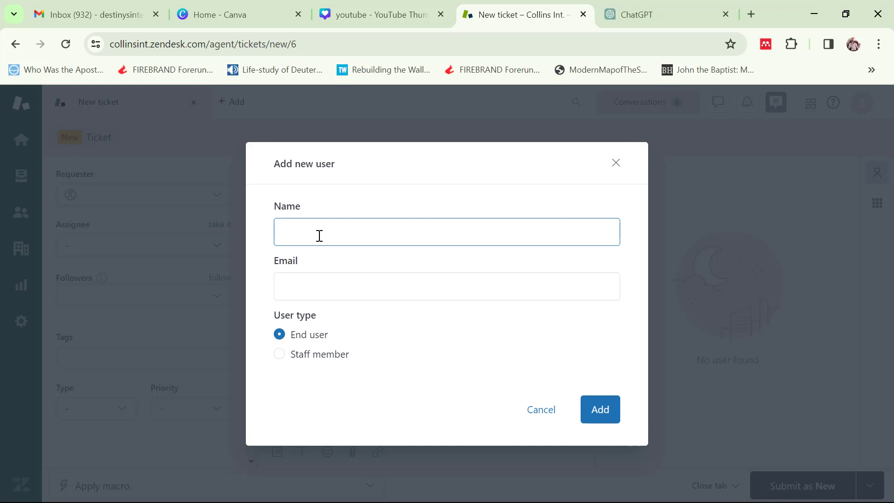
left_click(322, 287)
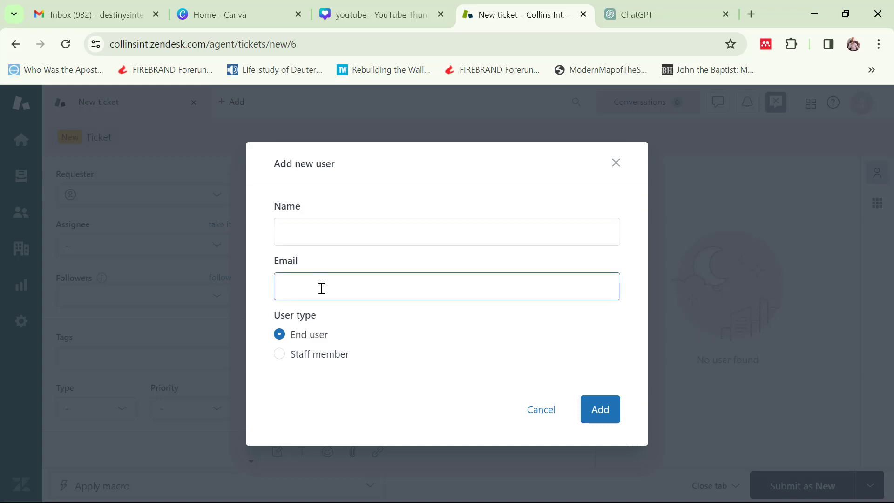
left_click(360, 323)
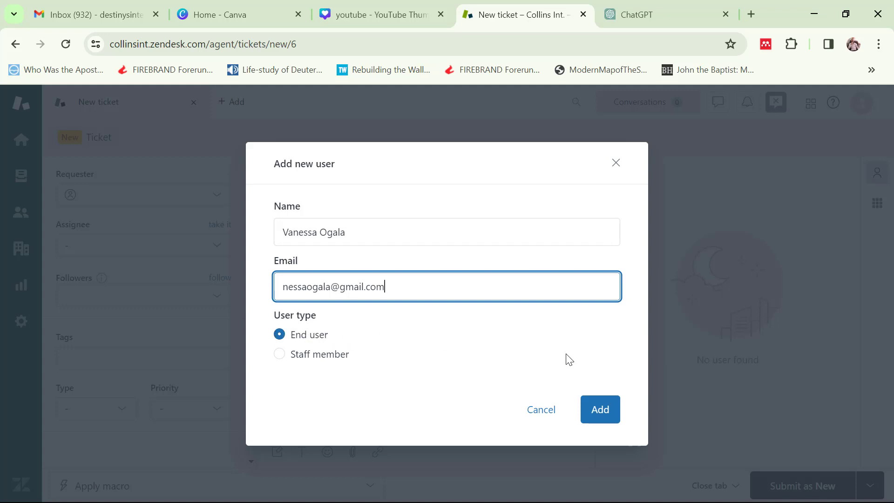
left_click(605, 411)
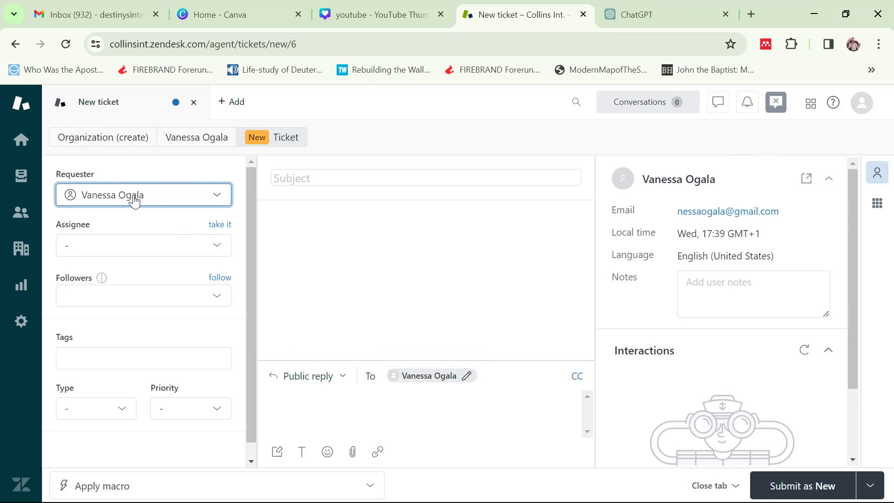
Assign the new ticket to the Support group, and change the assignee to the first agent listed in that group.
left_click(130, 252)
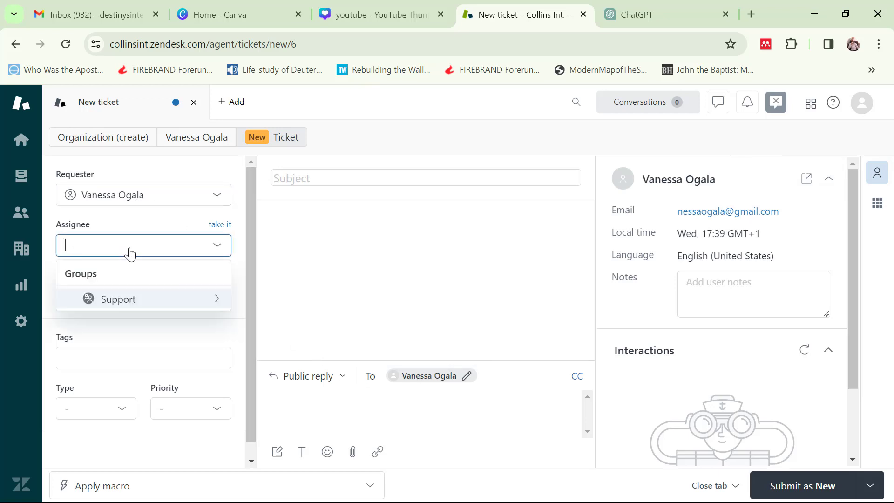
left_click(136, 303)
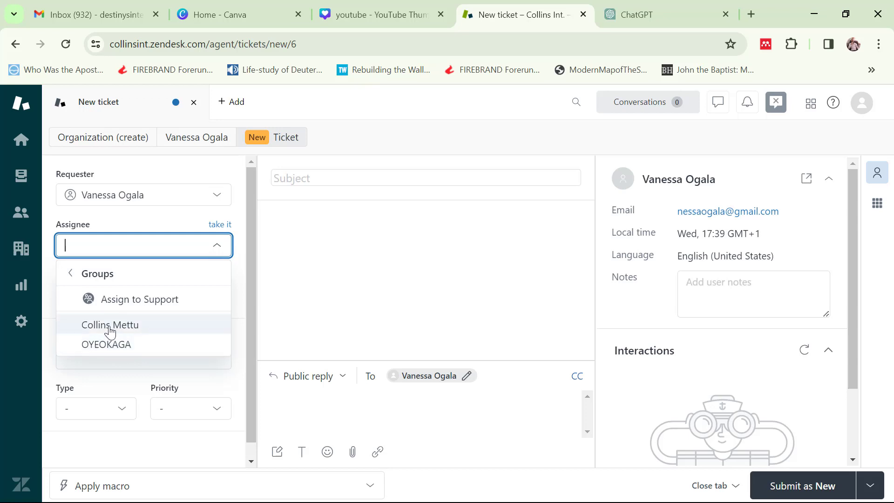
left_click(129, 304)
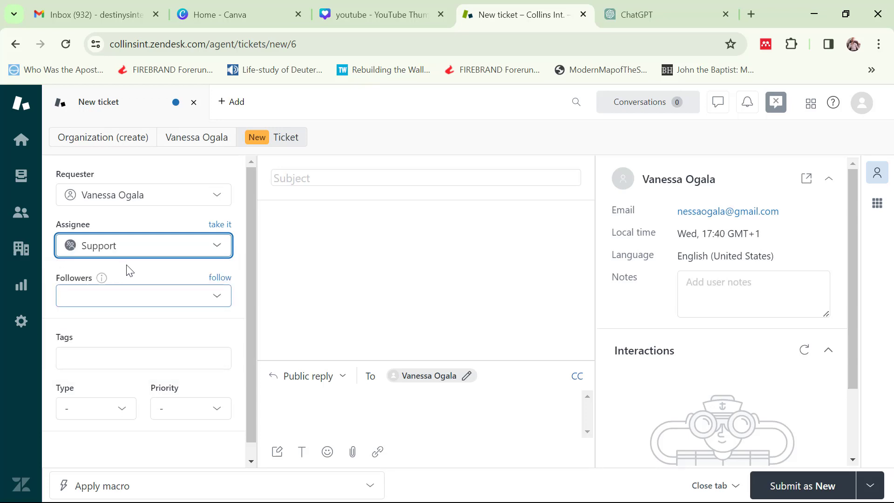
left_click(138, 250)
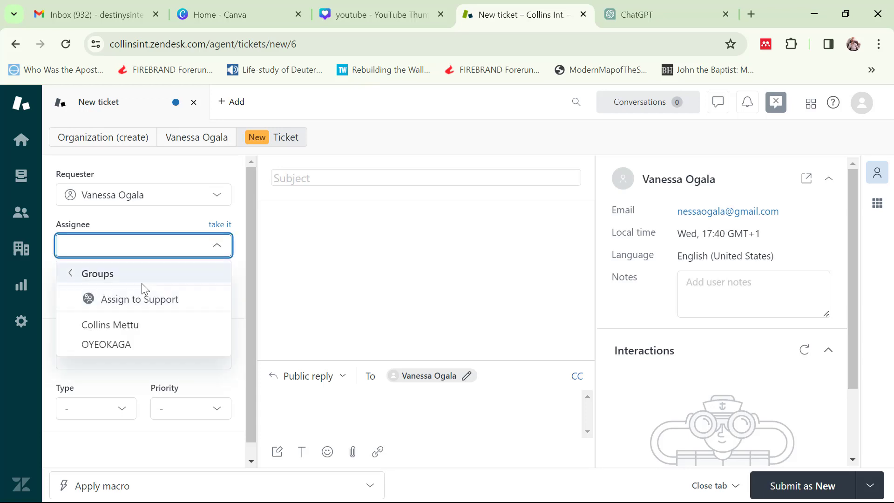
left_click(142, 302)
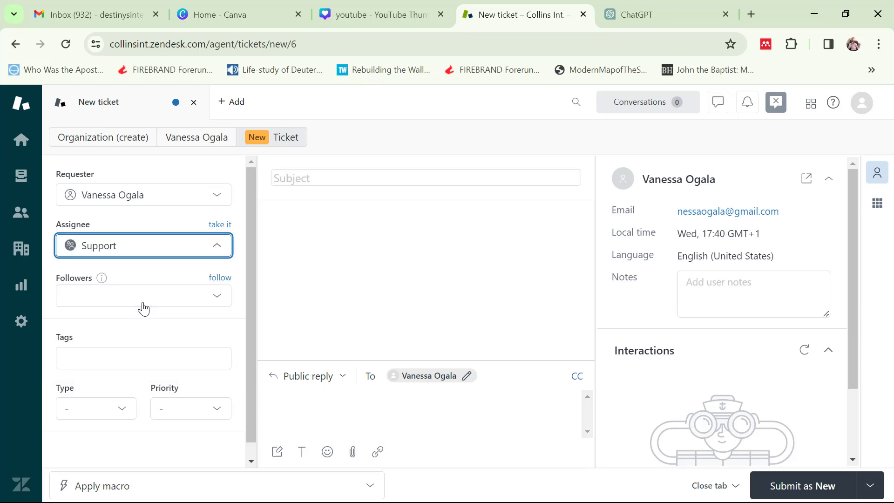
left_click(160, 247)
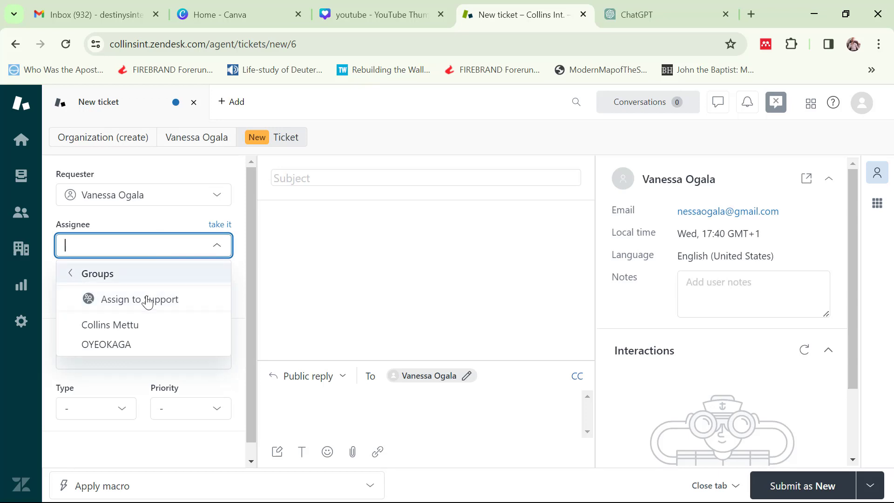
left_click(140, 330)
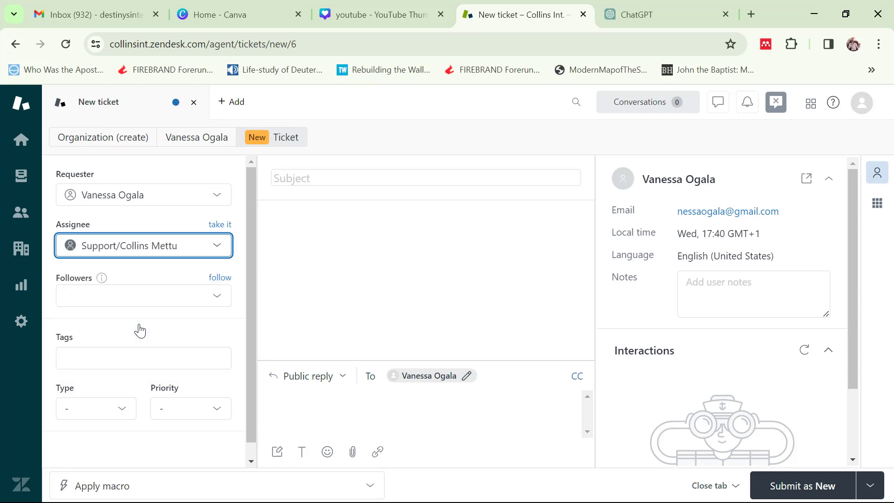
Assign the ticket to the second agent in the Support group and add that same agent as a follower.
left_click(141, 252)
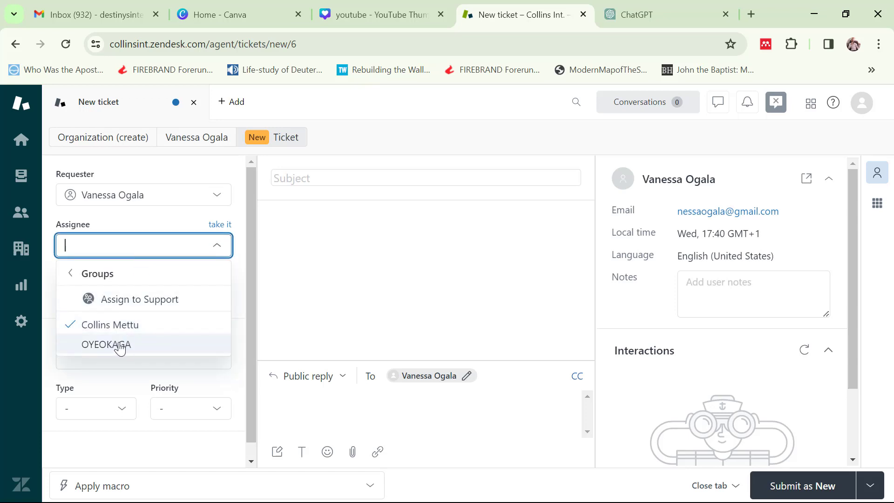
left_click(120, 347)
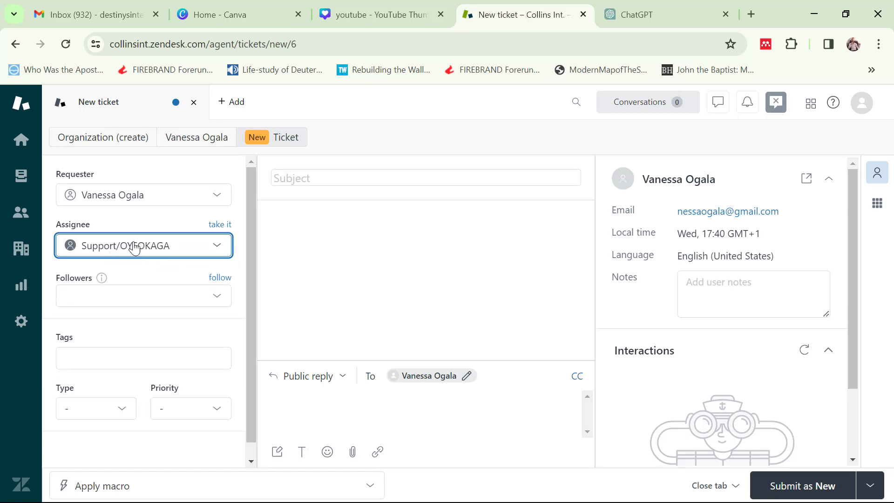
left_click(146, 299)
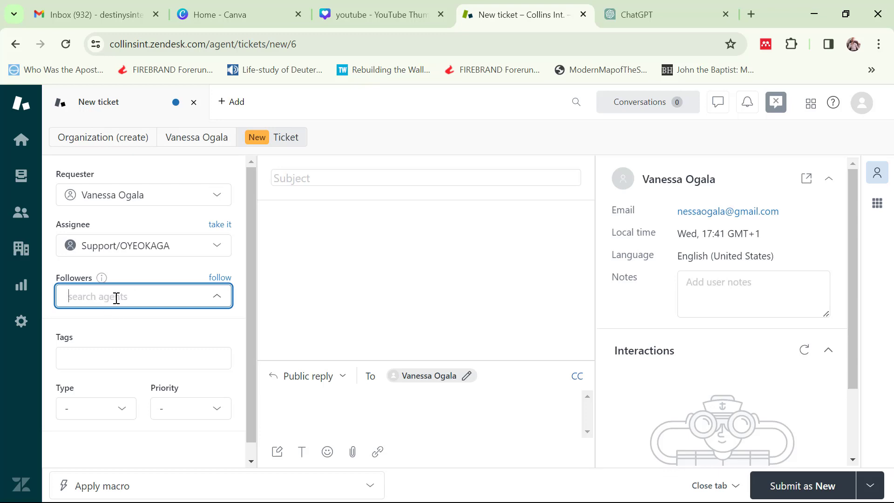
type("oy")
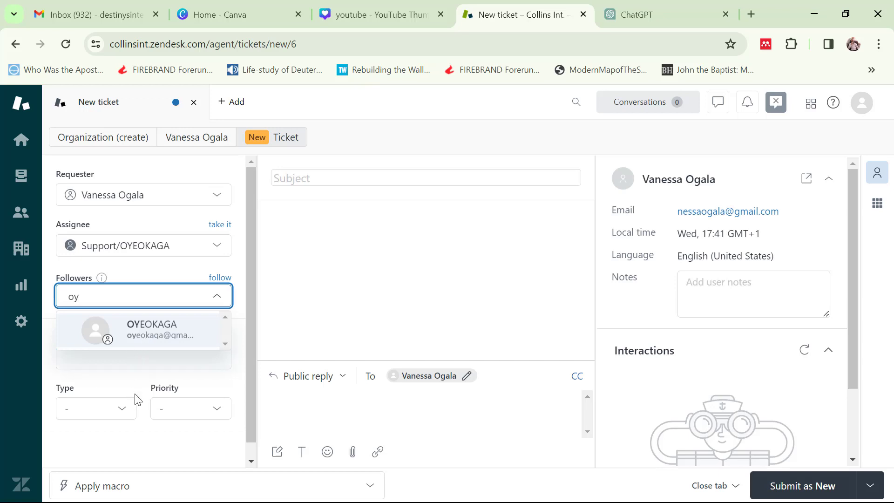
left_click(139, 336)
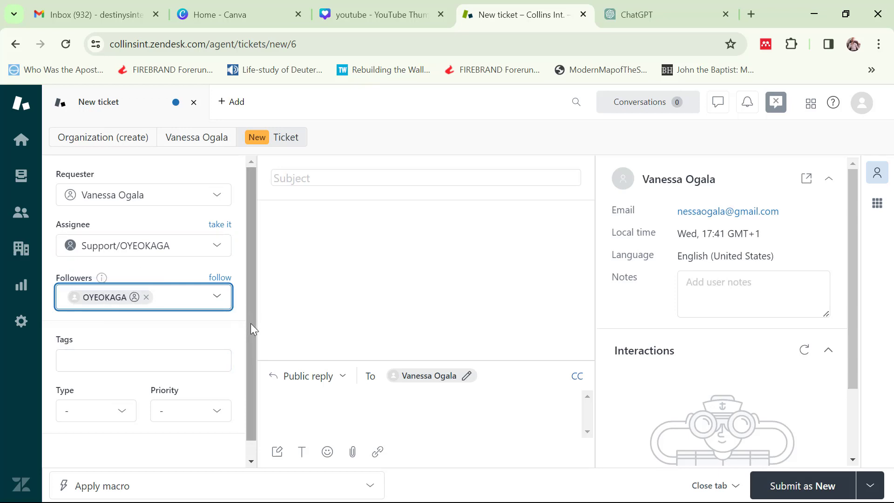
Set the new ticket's type to Problem and its priority to High.
left_click_drag(250, 323, 249, 384)
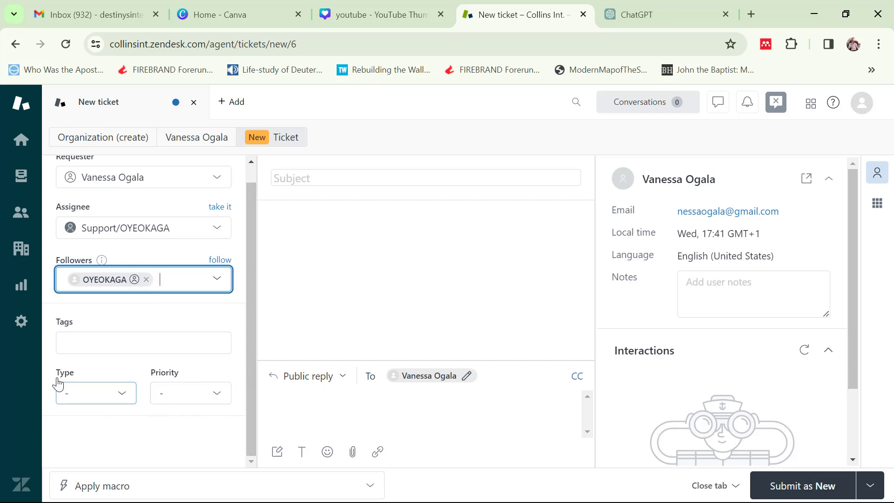
left_click(125, 403)
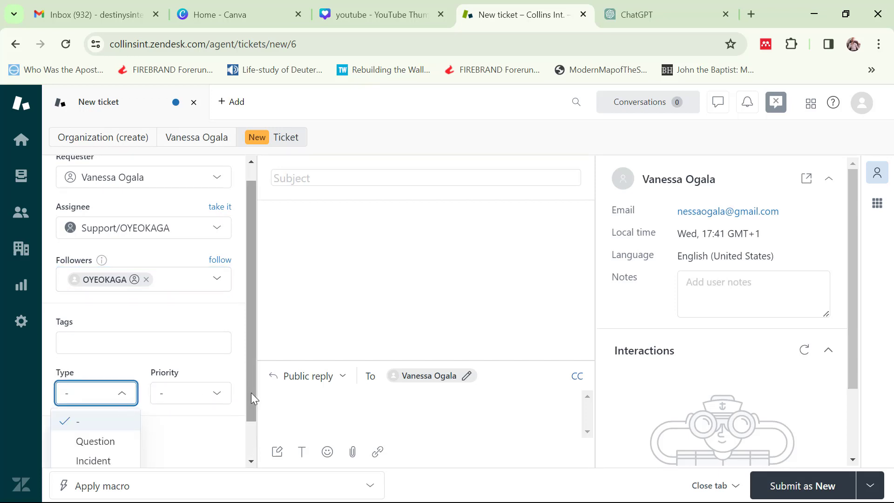
left_click_drag(250, 393, 252, 454)
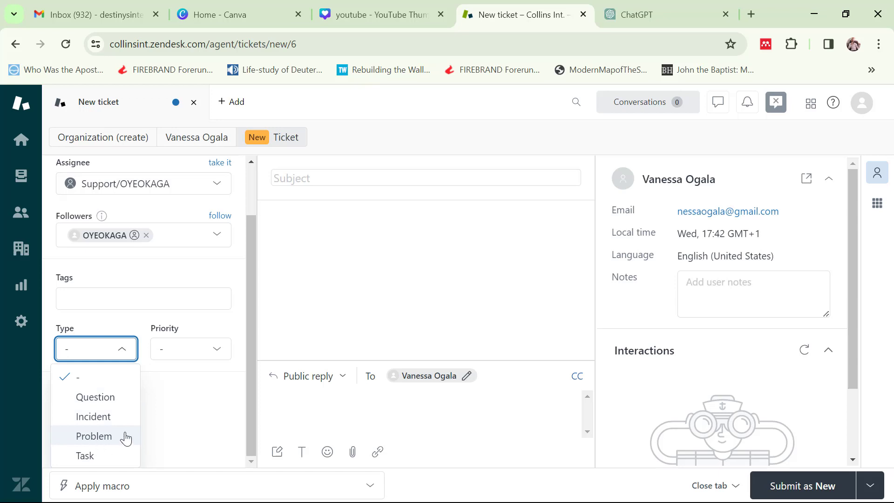
left_click(95, 438)
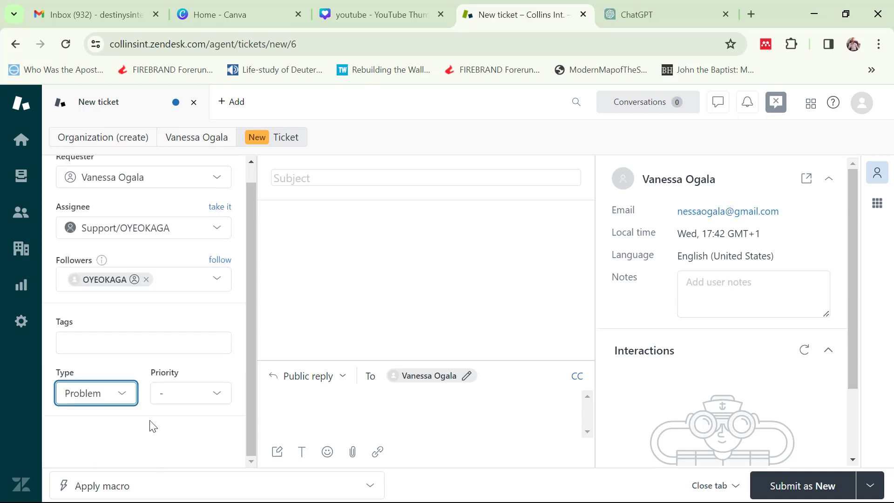
left_click(193, 396)
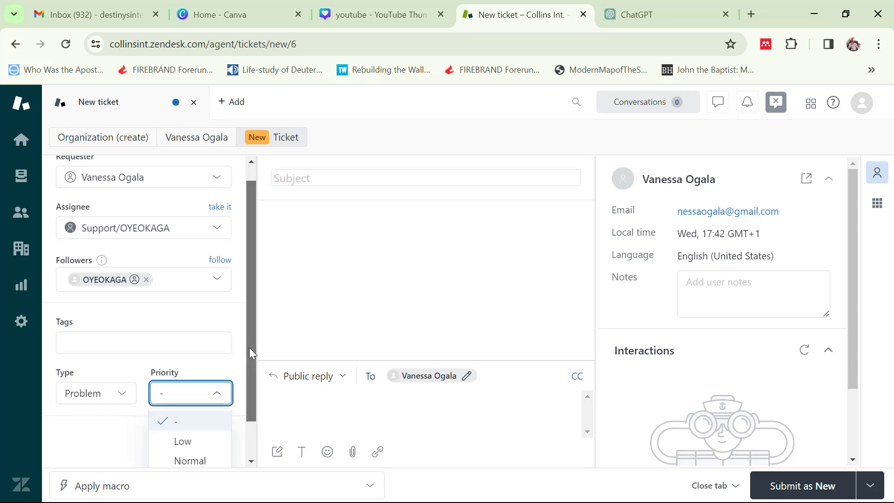
left_click_drag(249, 347, 251, 411)
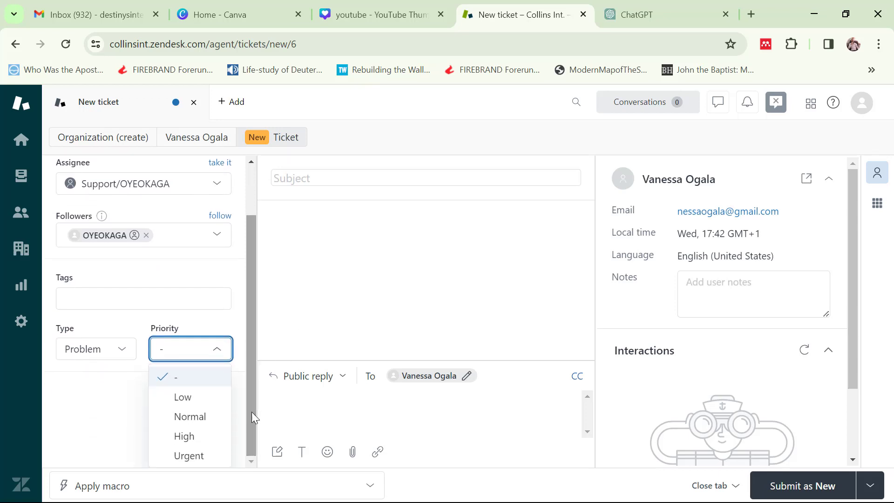
left_click(193, 438)
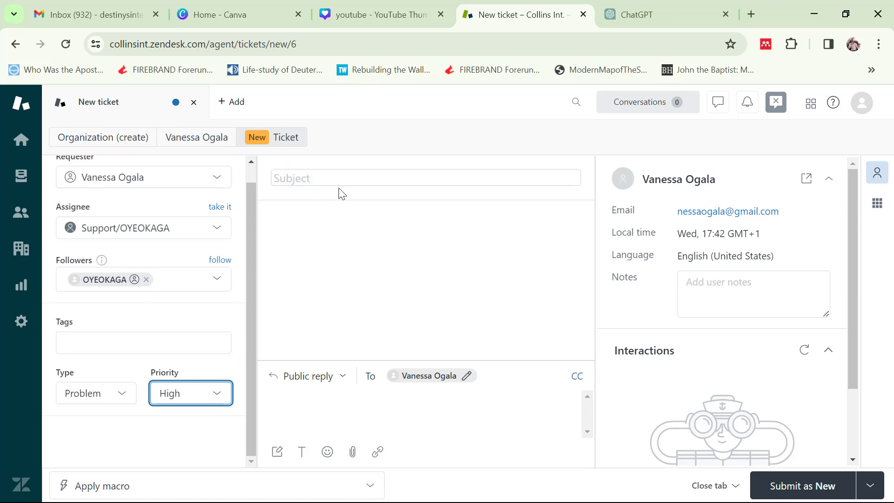
Enter the subject "Shipping Problem" and a public reply describing a product ordered two weeks ago but not yet shipped, including the order number.
left_click(284, 179)
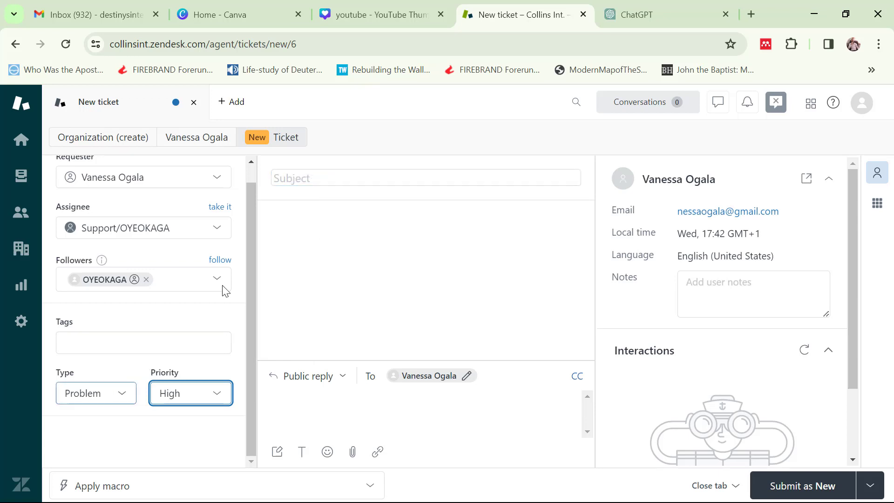
left_click(292, 396)
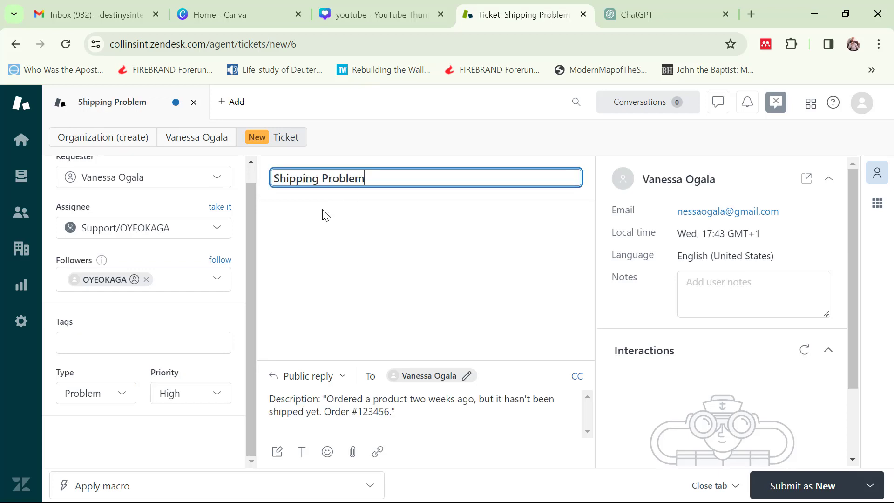
left_click(322, 233)
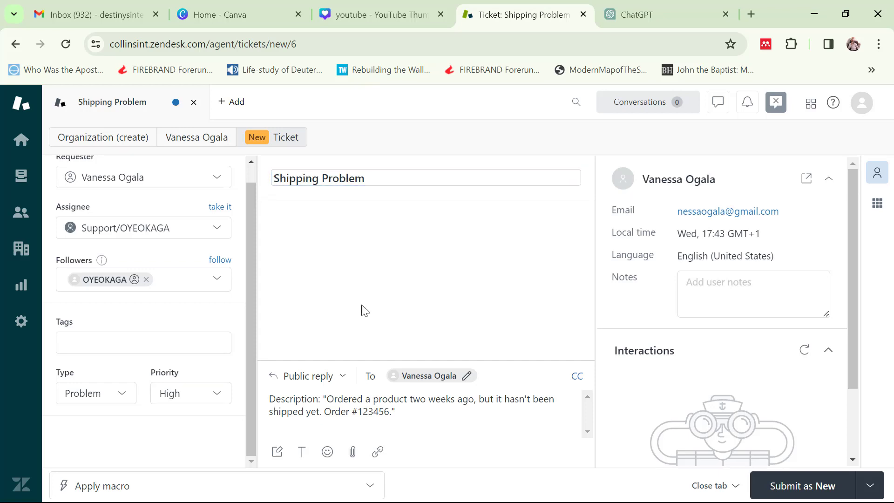
left_click(340, 387)
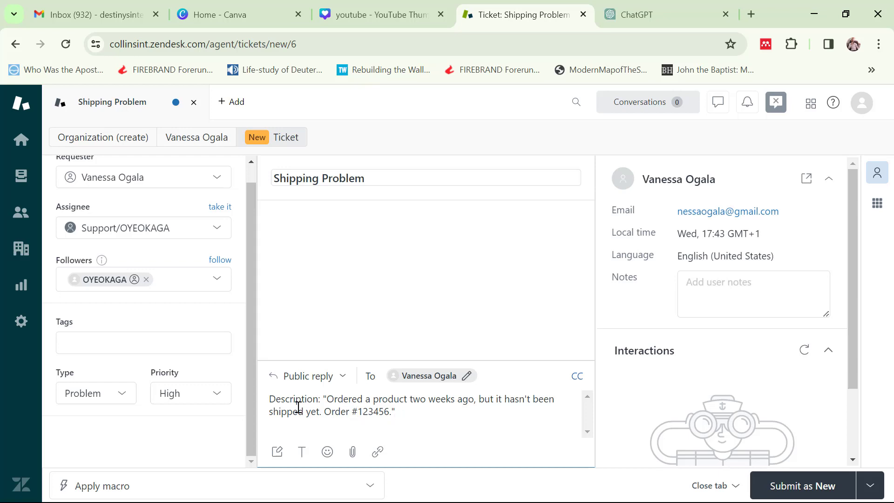
Review the ticket's fields, keep Problem as its type, and submit the Shipping Problem ticket as New.
left_click(122, 395)
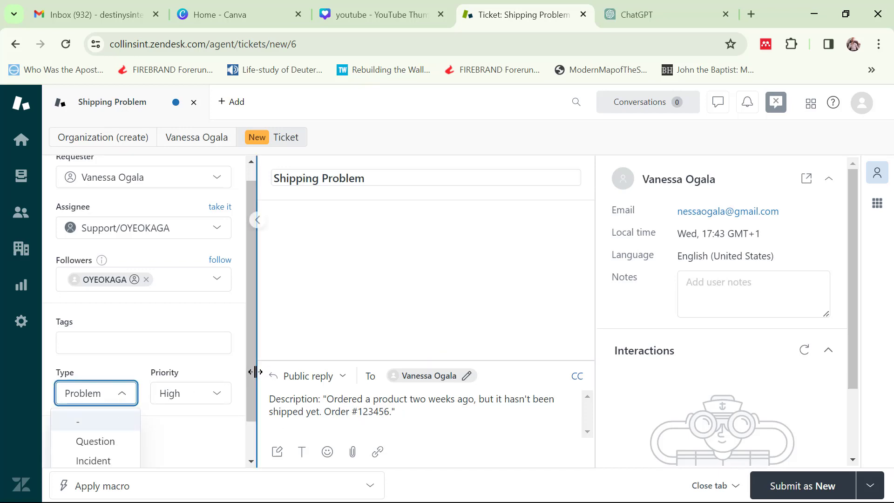
left_click_drag(252, 370, 251, 410)
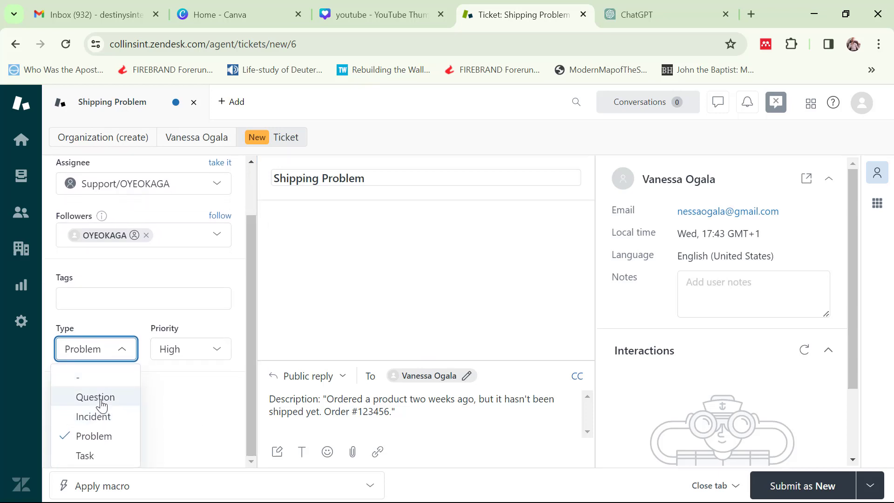
left_click(96, 437)
left_click(332, 422)
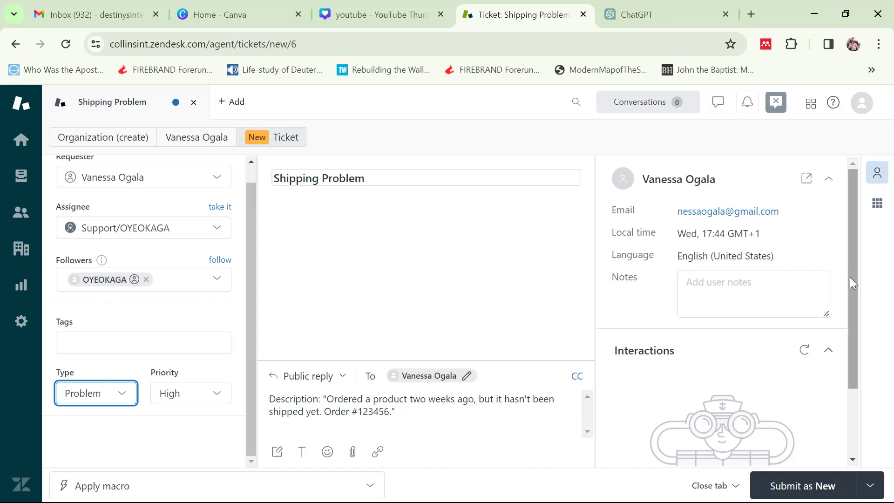
left_click_drag(855, 286, 857, 245)
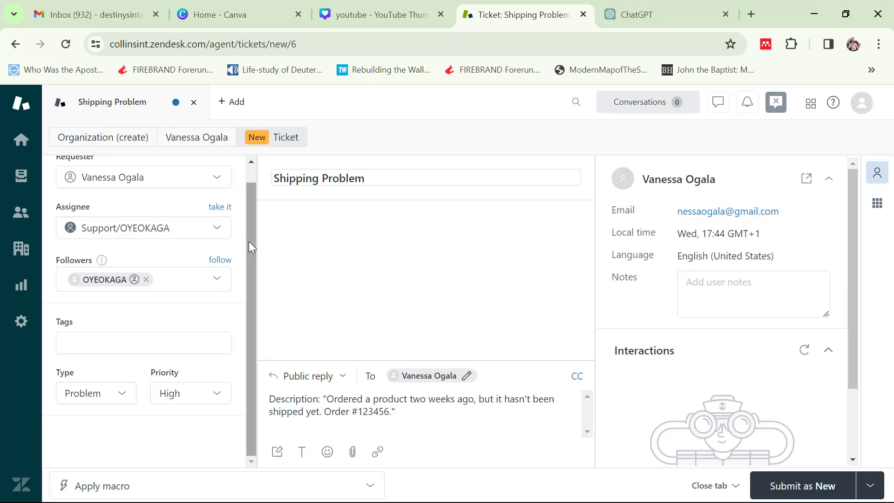
left_click_drag(250, 239, 256, 169)
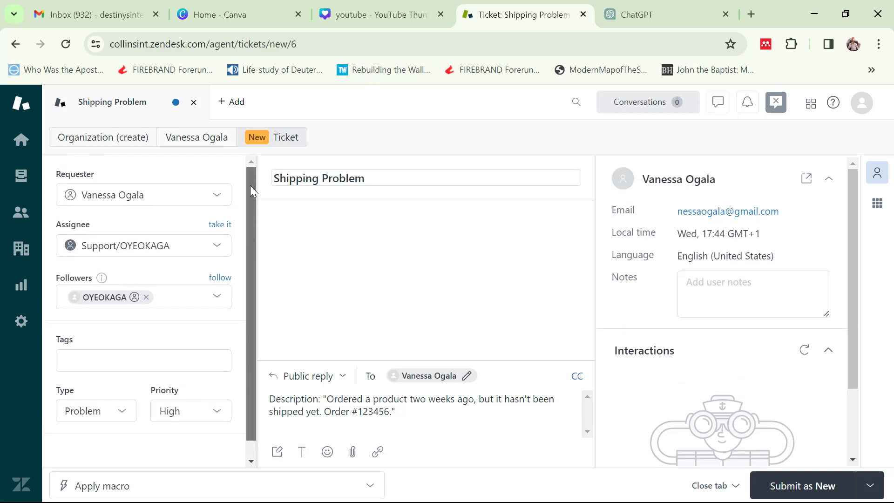
left_click_drag(251, 214, 245, 281)
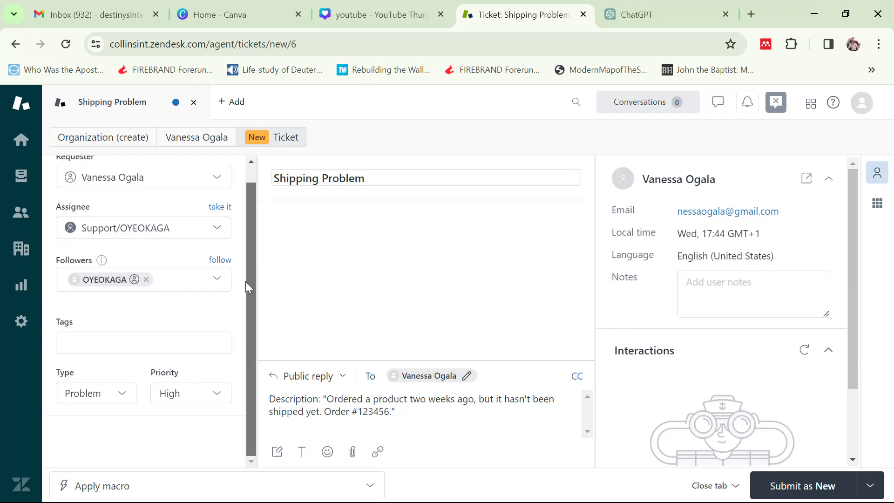
left_click(167, 347)
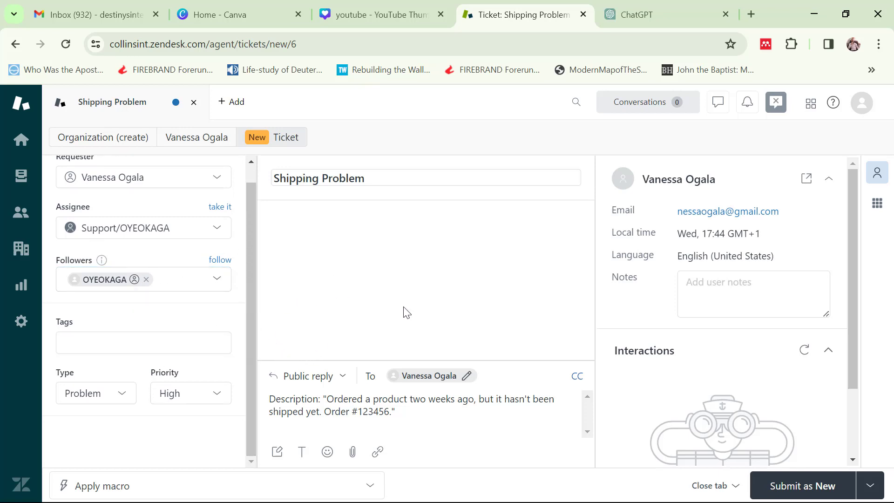
left_click(794, 492)
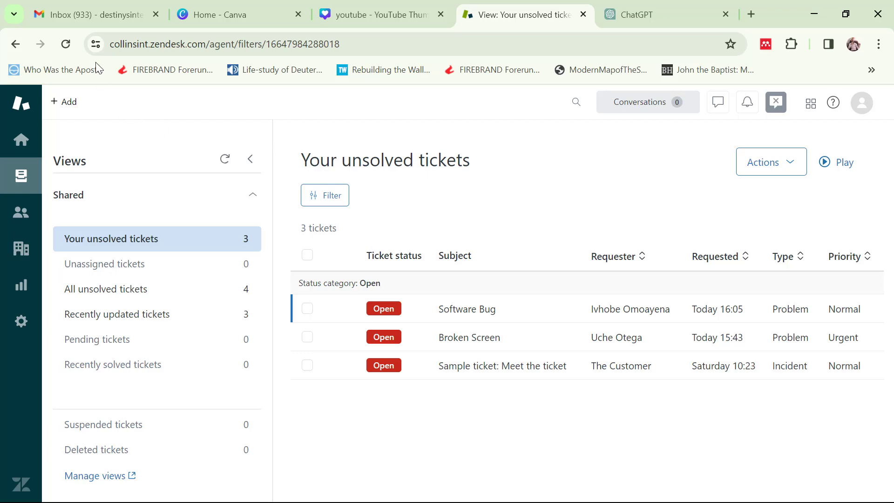
Switch to Gmail, open the Shipping Problem notification email, and read through the ticket details it contains.
left_click(79, 17)
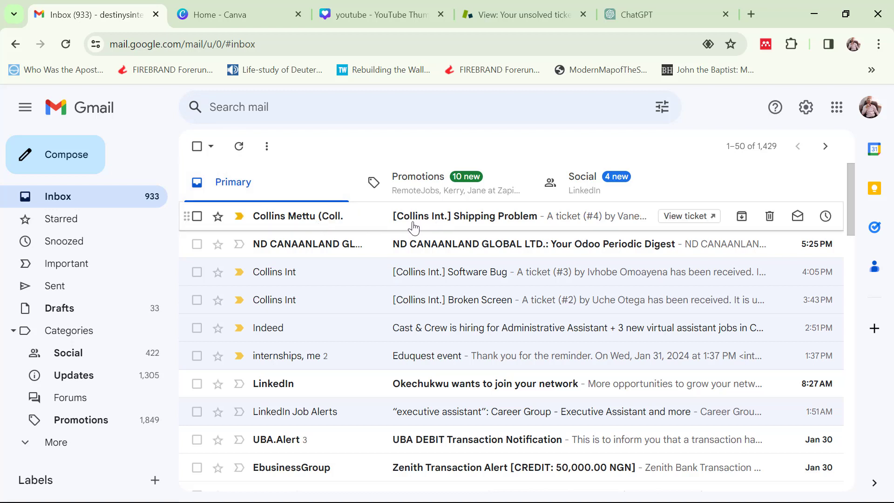
left_click(504, 222)
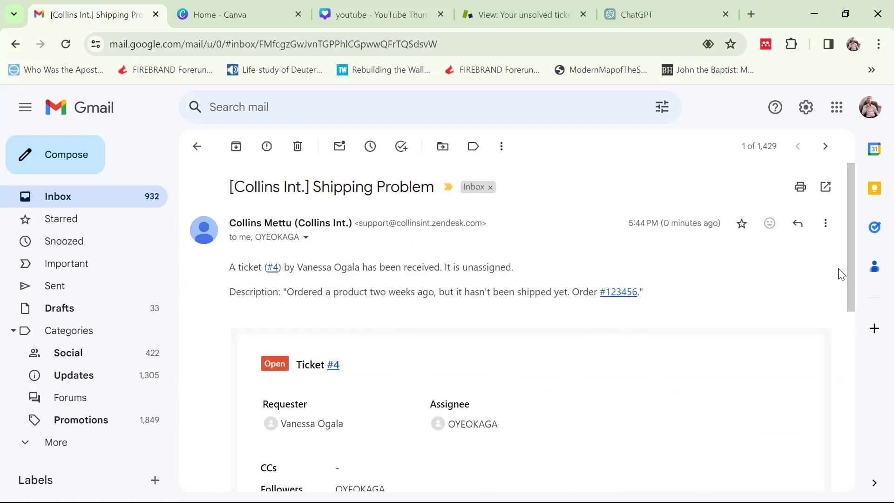
left_click_drag(854, 267, 855, 282)
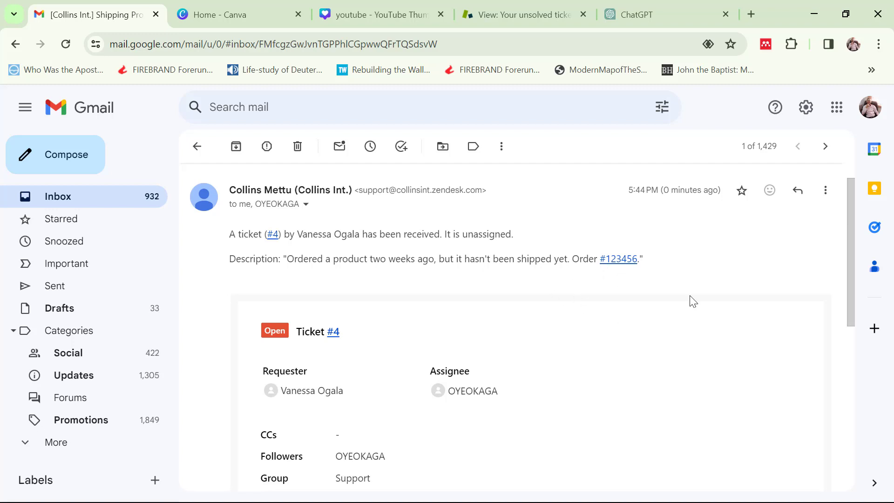
left_click_drag(849, 237, 858, 320)
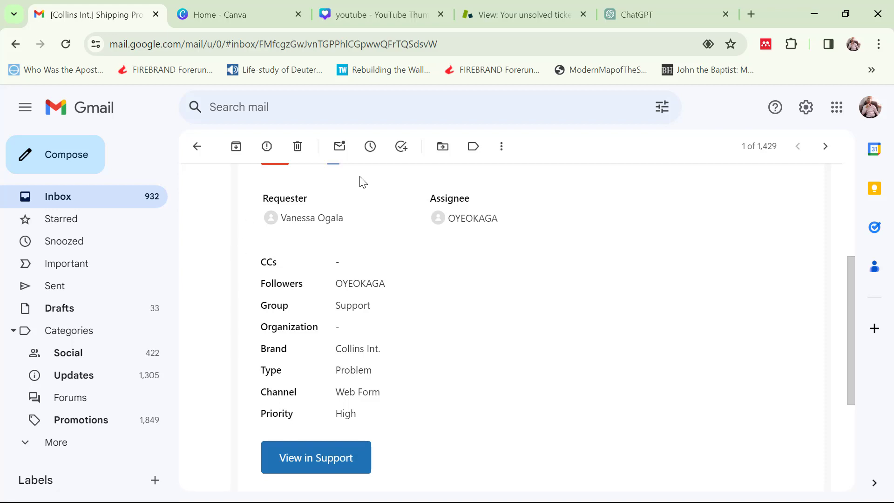
Switch back to Zendesk, list the open tickets assigned to your groups on the dashboard, and preview the Broken Screen ticket.
left_click(515, 14)
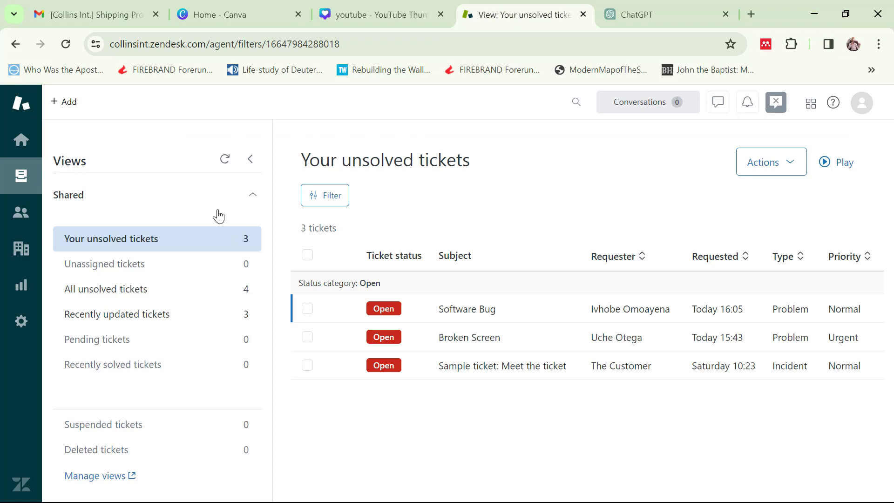
key("alt+Left")
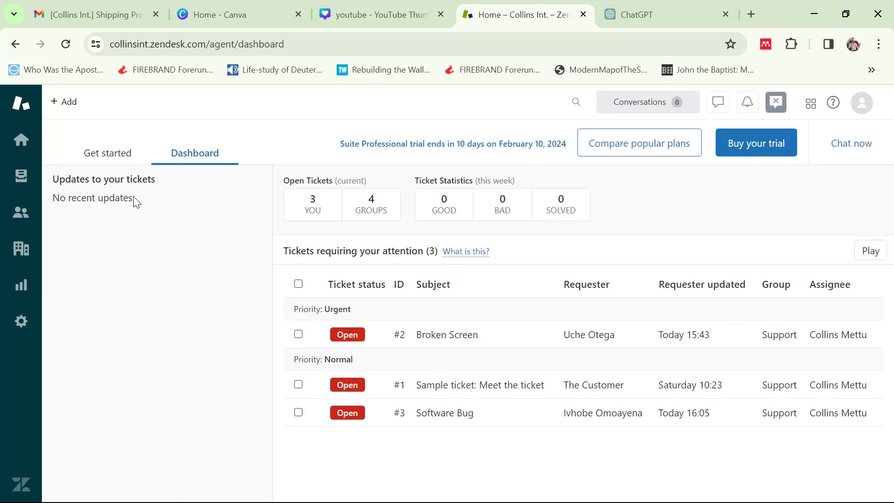
left_click(375, 211)
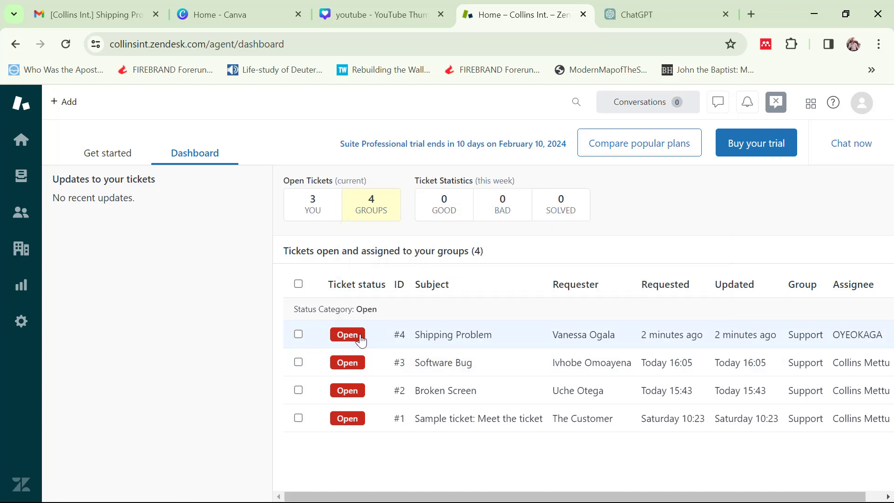
mouse_move(423, 343)
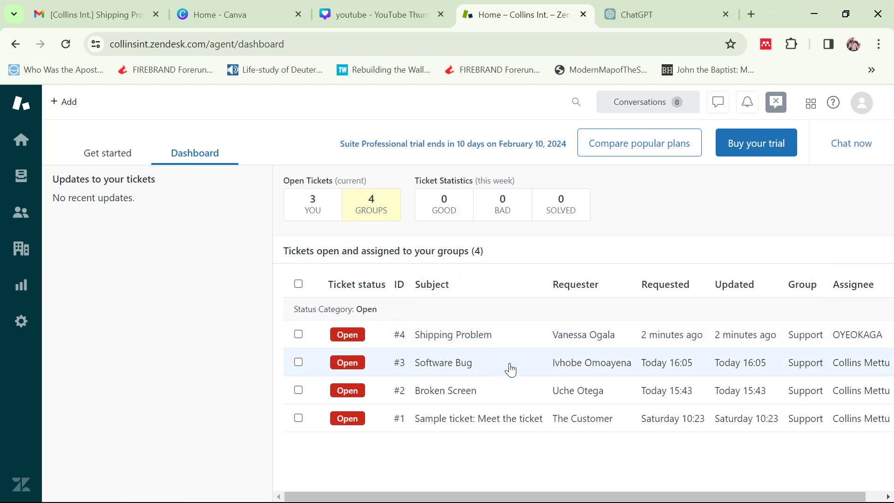
mouse_move(425, 395)
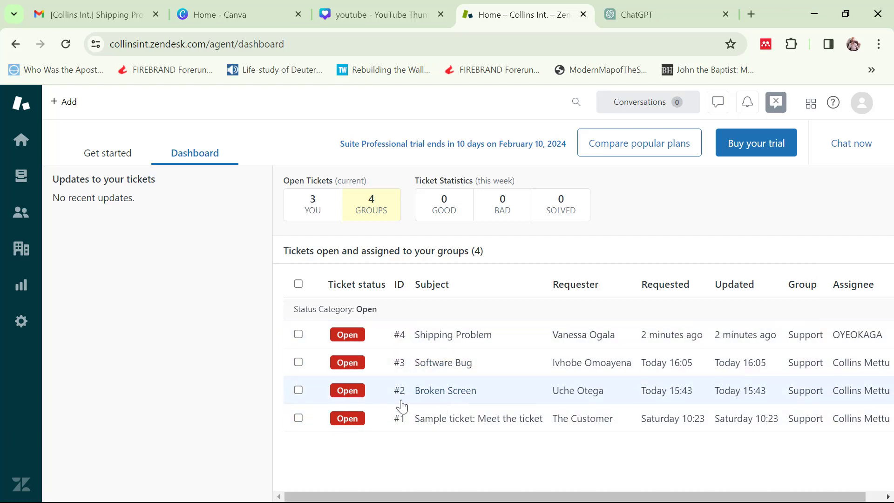
mouse_move(474, 394)
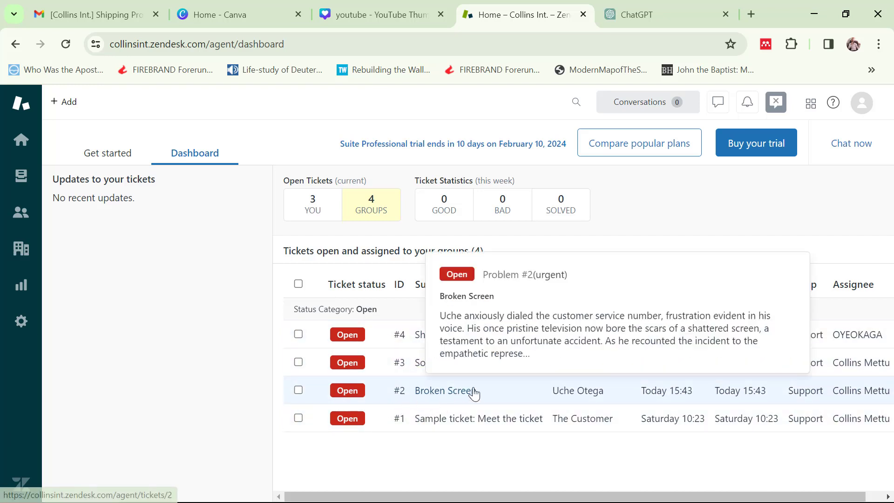
Delete only the Broken Screen ticket from the groups' open tickets and confirm the deletion.
left_click(298, 391)
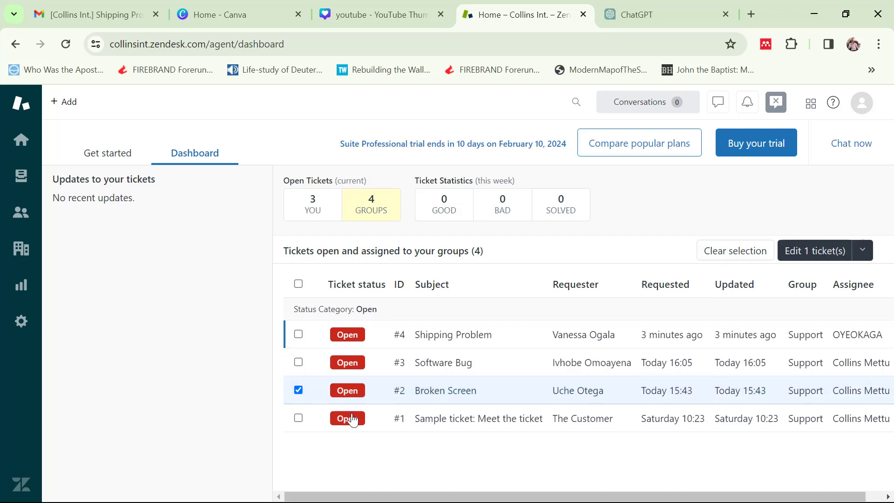
left_click(298, 363)
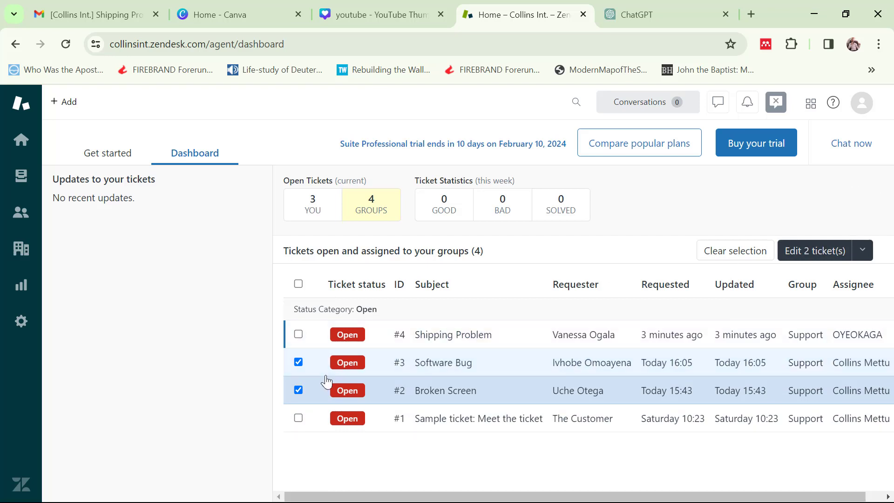
left_click(299, 364)
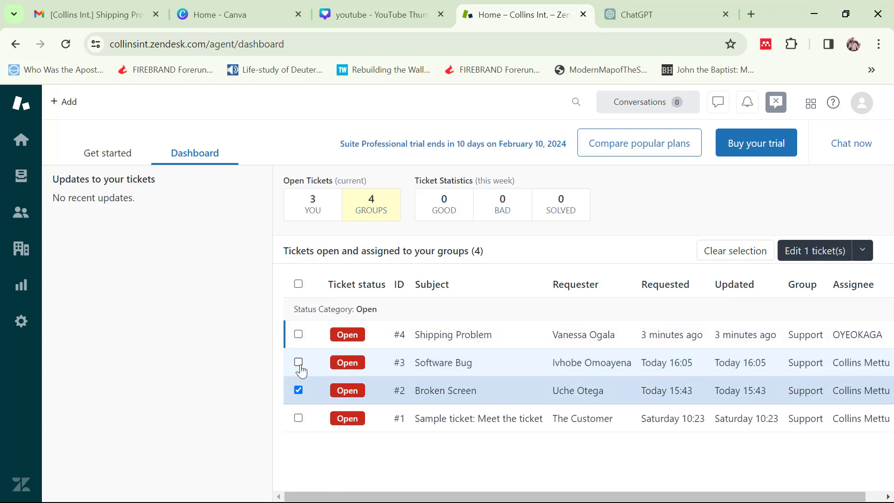
left_click(865, 254)
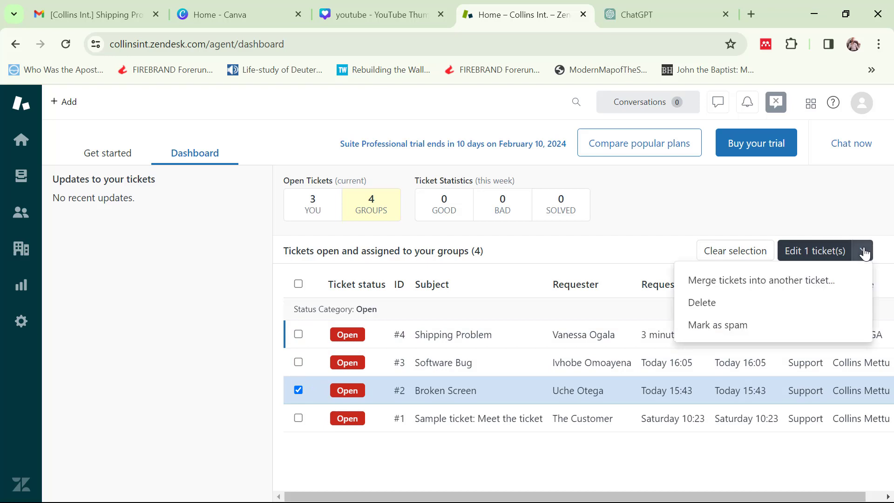
left_click(762, 315)
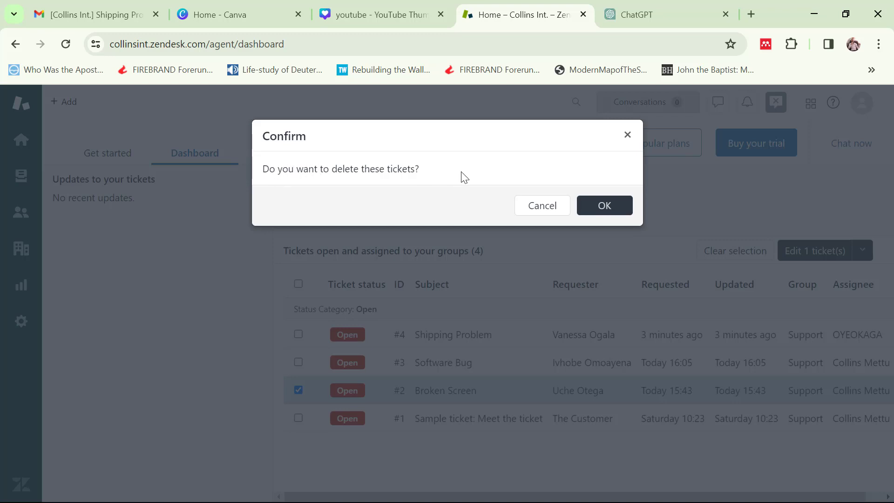
left_click(606, 206)
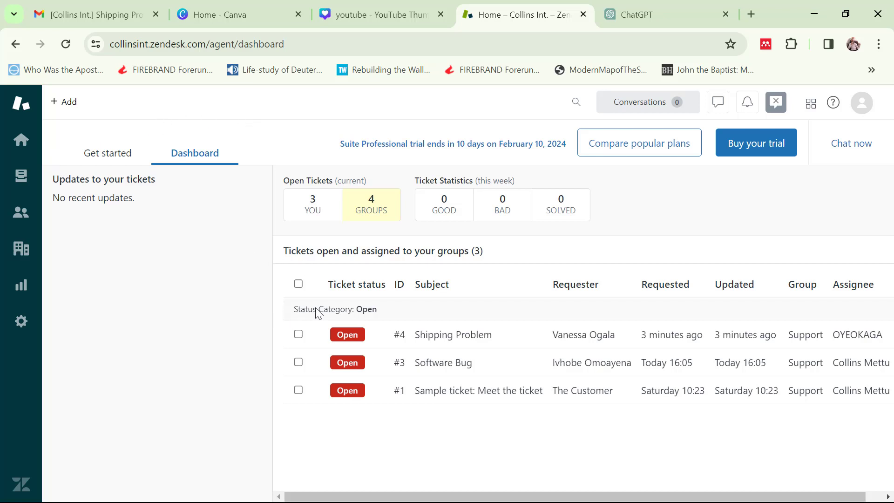
Return to the dashboard from the home page to check the open ticket counts, and open the ticket views.
left_click(21, 146)
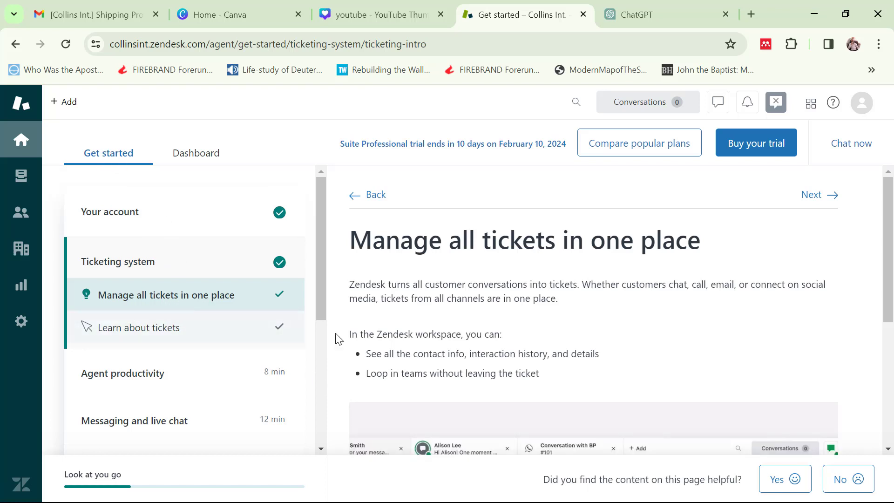
left_click(196, 154)
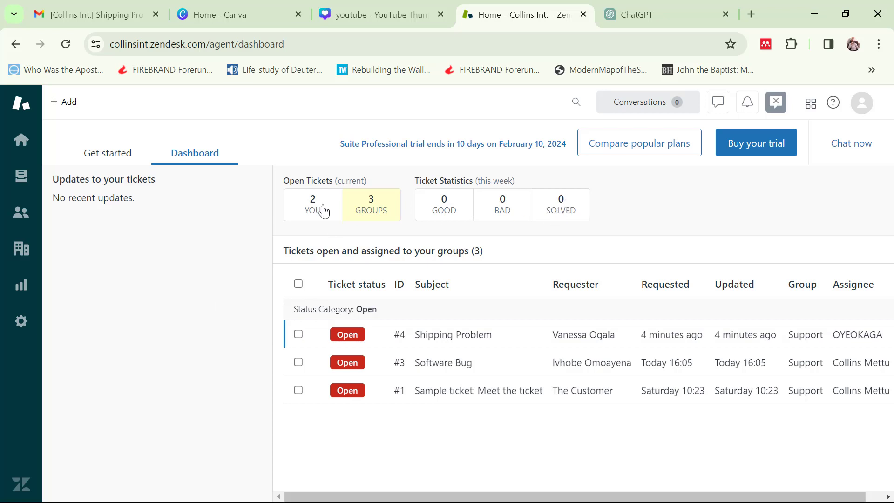
left_click(22, 177)
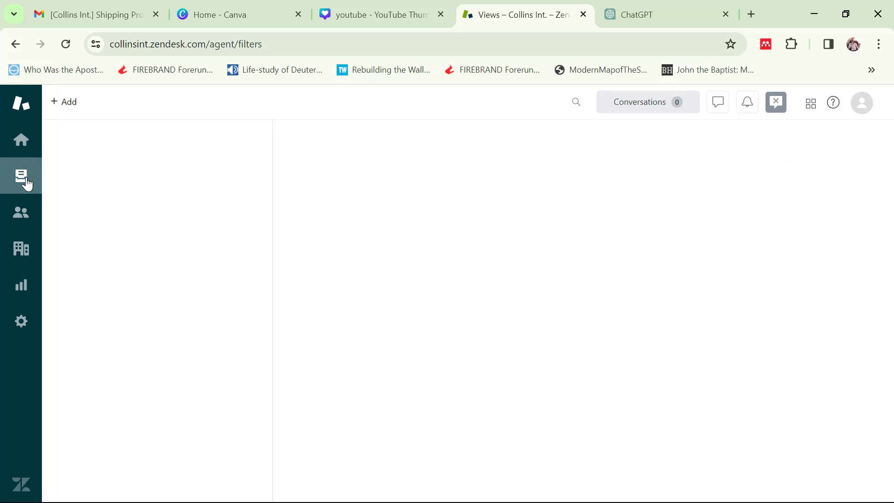